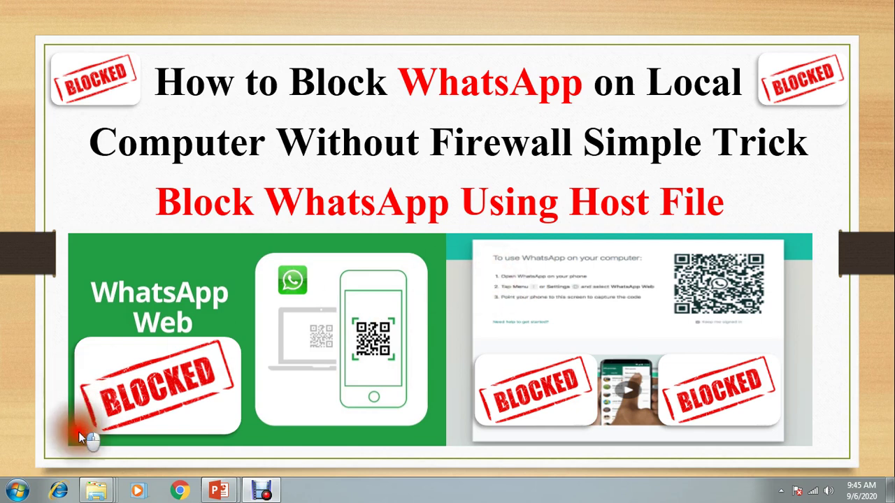
# - From the title slide, preview thumbnails of the open etc and host folder windows
pyautogui.click(96, 489)
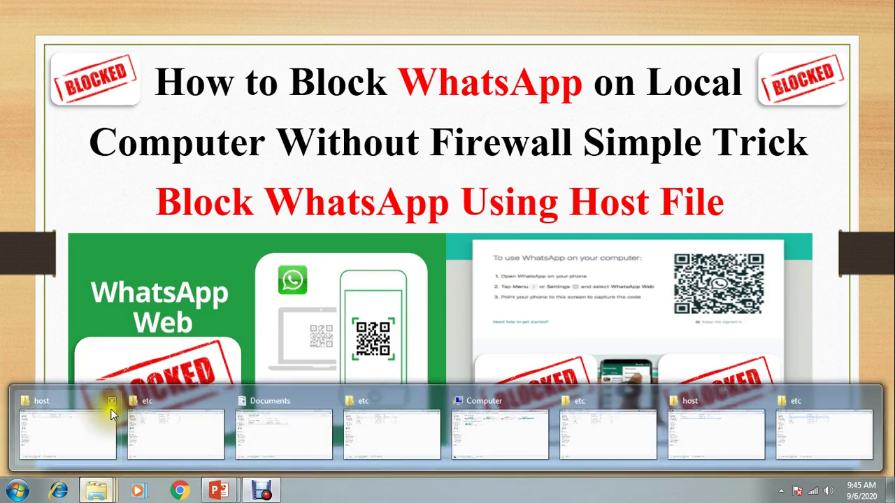
# - Open the hosts file from System32\drivers\etc in a maximized Notepad window
pyautogui.press('super+r')
pyautogui.press('Return')
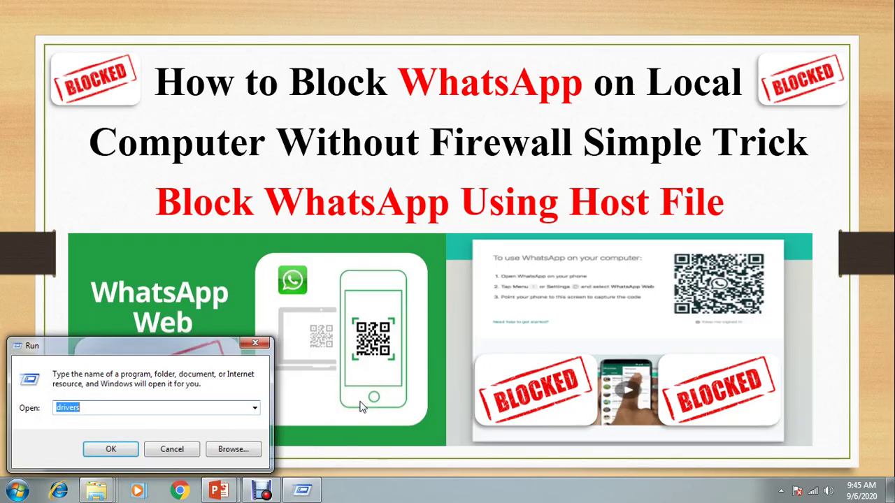
pyautogui.doubleClick(185, 100)
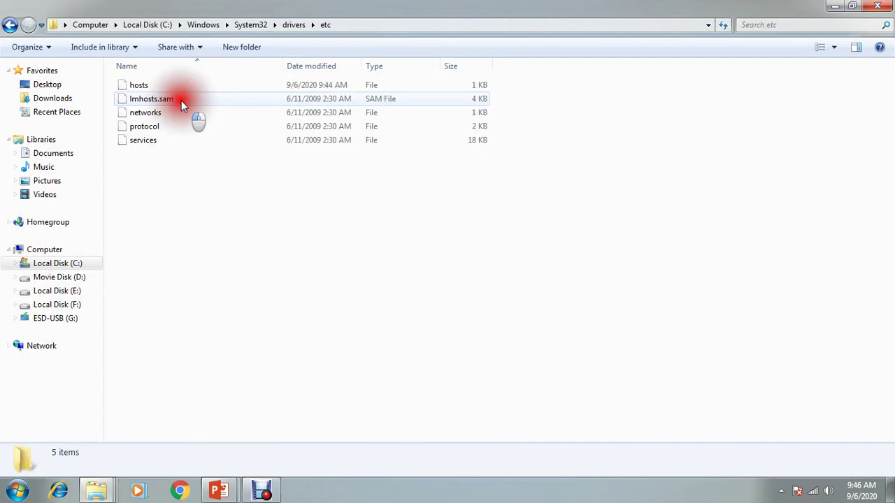
pyautogui.click(142, 86)
pyautogui.rightClick(142, 87)
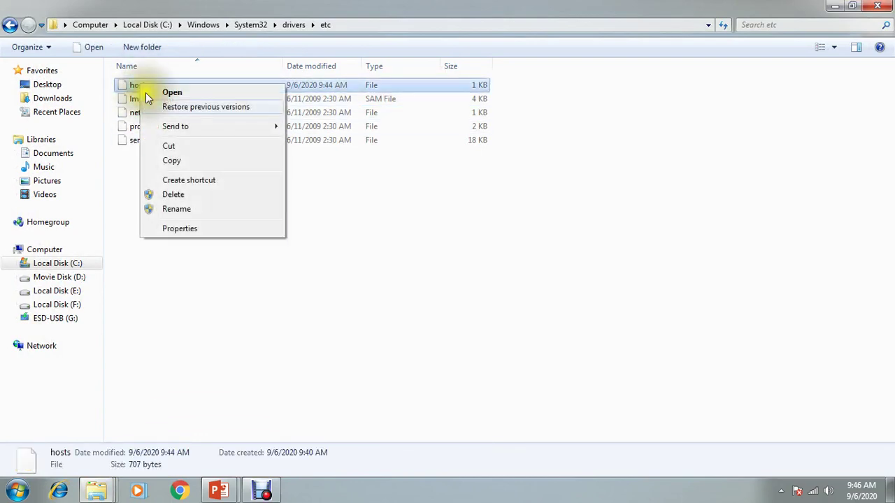
pyautogui.click(175, 91)
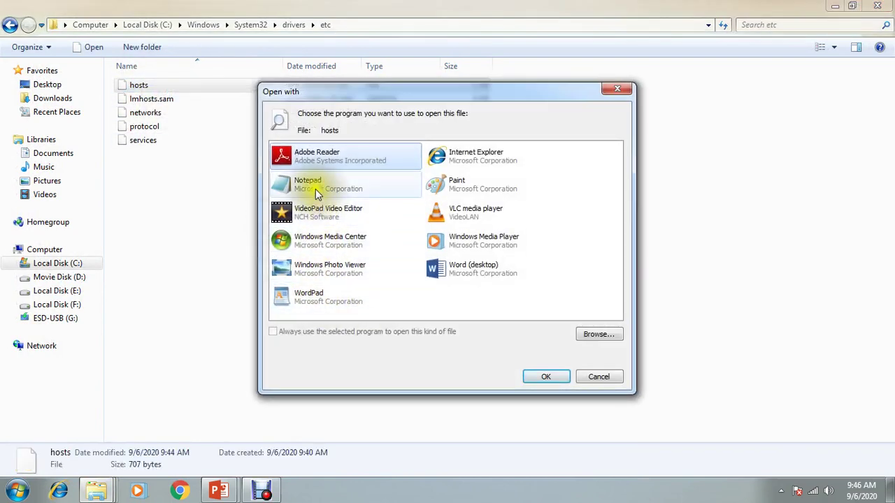
pyautogui.click(314, 187)
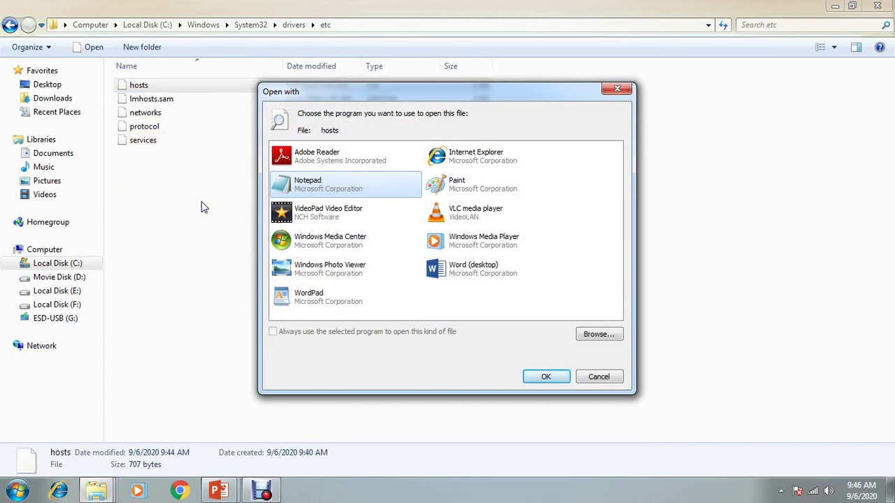
pyautogui.click(542, 377)
pyautogui.click(492, 102)
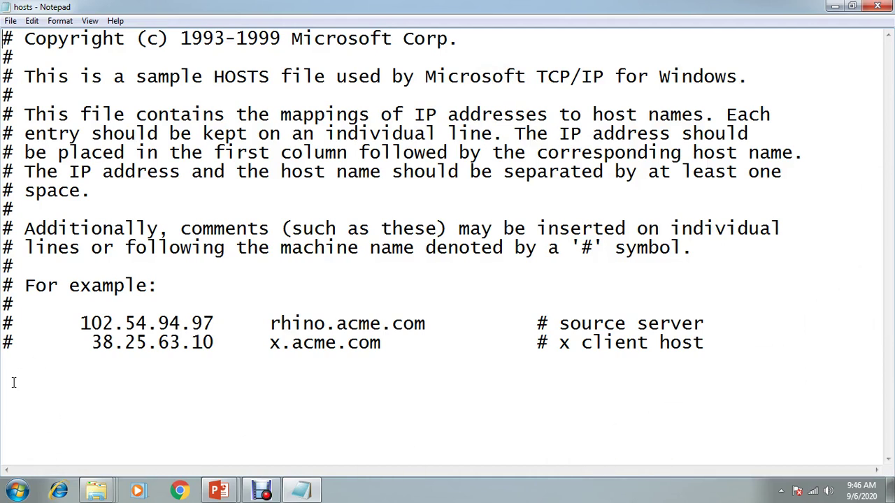
# - Review the hosts file's commented sample lines, then close Notepad
pyautogui.moveTo(704, 342)
pyautogui.mouseDown()
pyautogui.moveTo(207, 213)
pyautogui.moveTo(21, 39)
pyautogui.mouseUp()
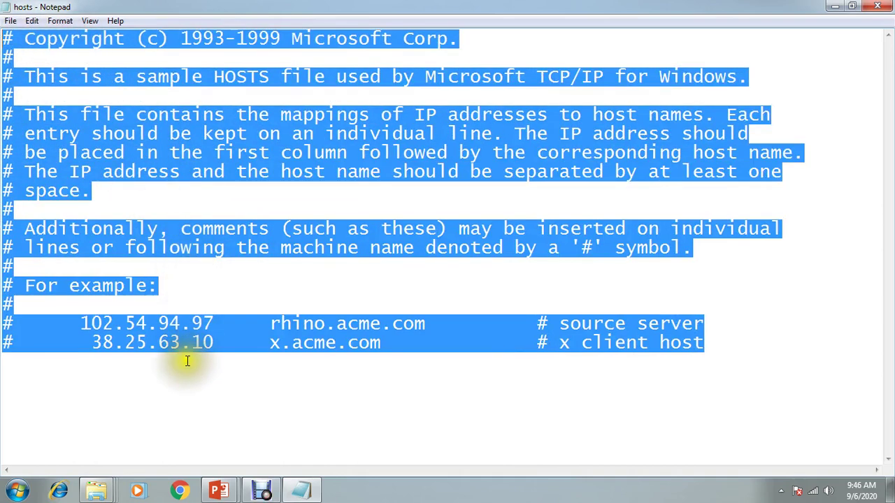
pyautogui.click(184, 395)
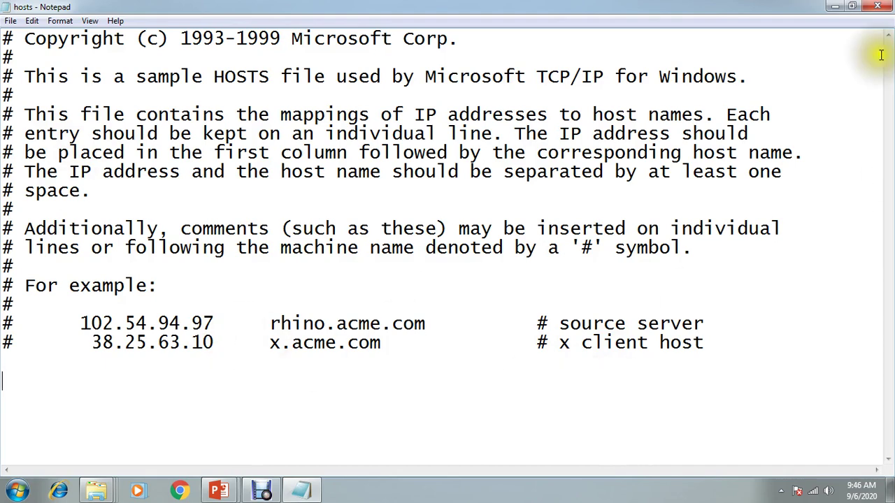
pyautogui.click(877, 6)
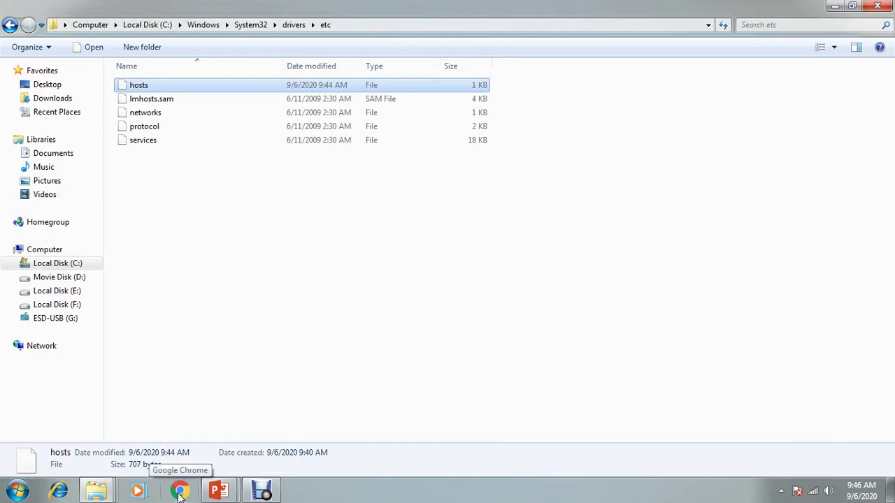
# - Load web.whatsapp.com in Chrome from the address-bar suggestion
pyautogui.click(179, 492)
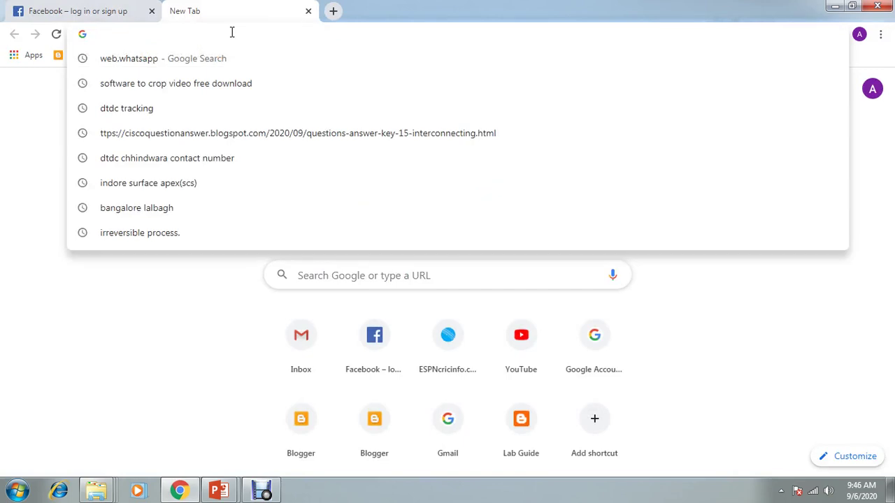
pyautogui.click(160, 59)
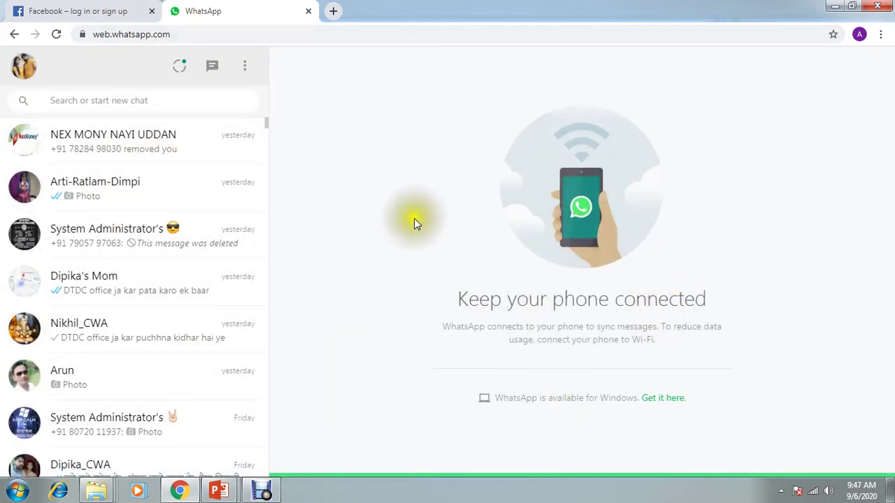
# - Check the Facebook login tab, then open YouTube from a new tab's shortcut tile
pyautogui.click(63, 11)
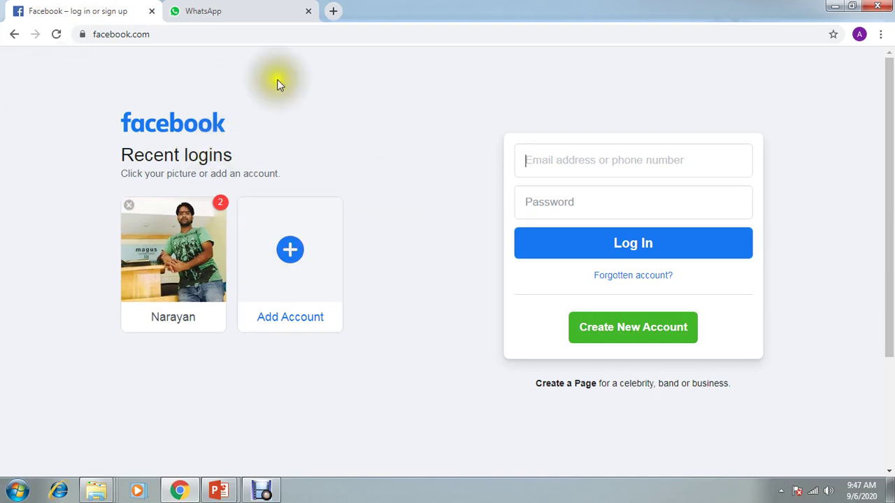
pyautogui.click(333, 10)
pyautogui.click(521, 357)
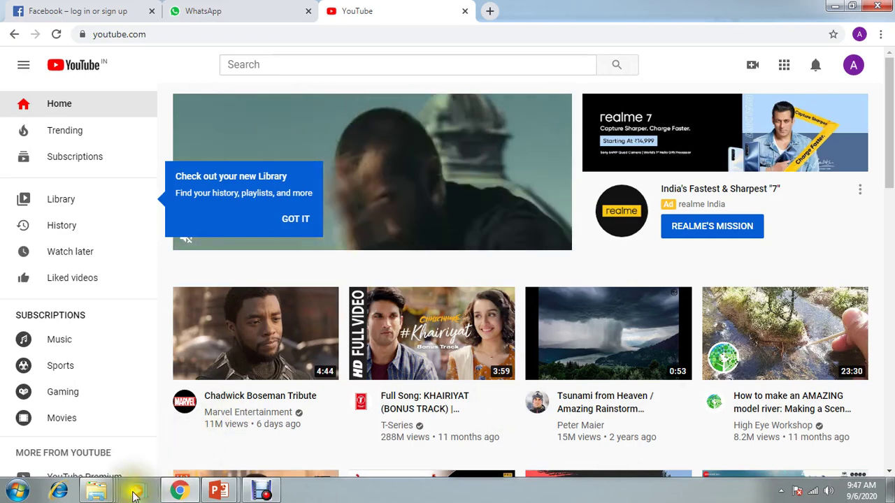
pyautogui.click(98, 489)
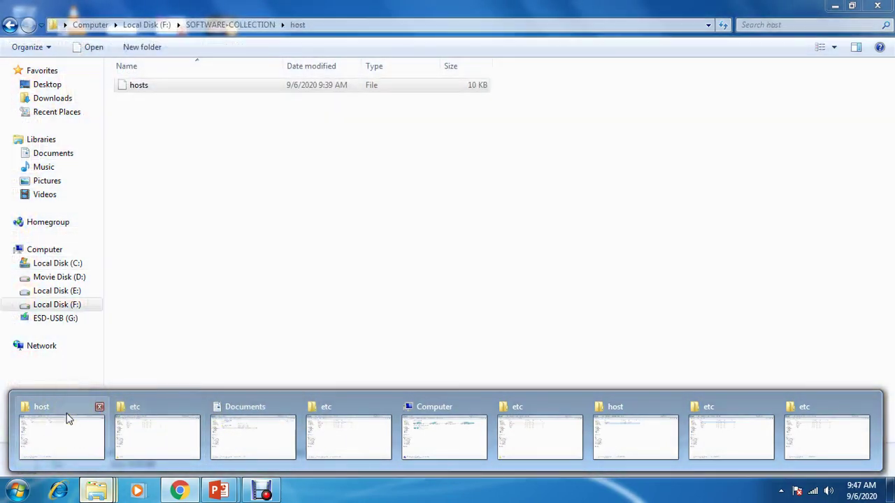
# - Open the hosts file in F:\SOFTWARE-COLLECTION\host with Notepad
pyautogui.click(68, 419)
pyautogui.click(296, 289)
pyautogui.rightClick(137, 100)
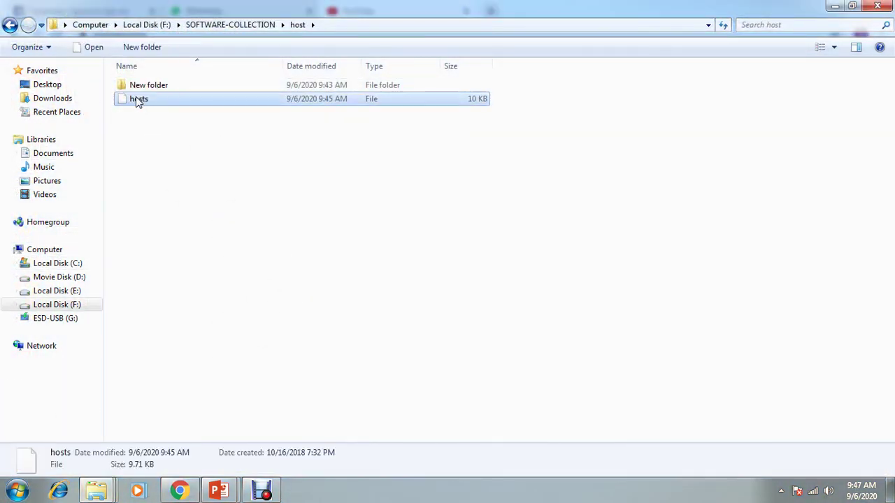
pyautogui.click(184, 109)
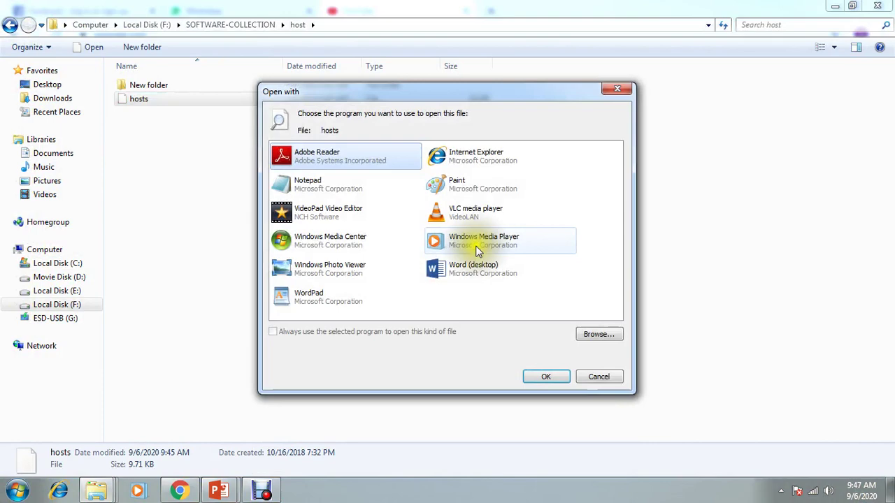
pyautogui.click(316, 186)
pyautogui.click(531, 381)
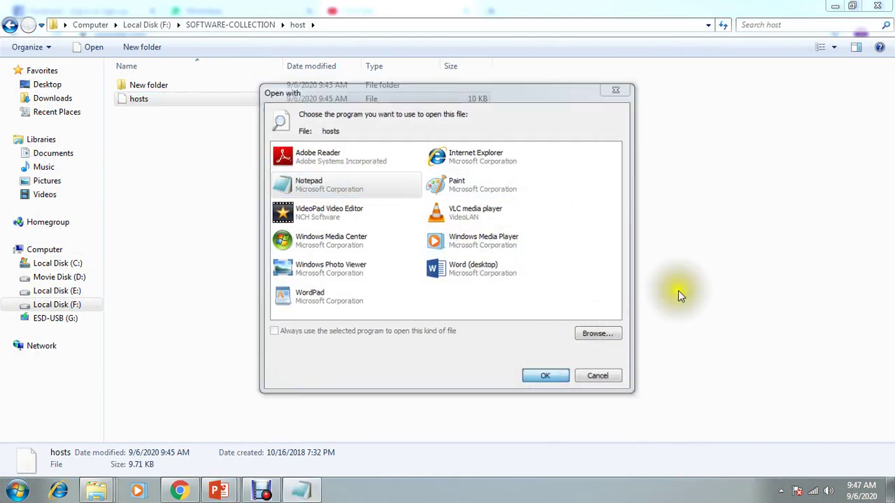
# - Maximize Notepad and review the localhost, dialer, YouTube and Bing entries
pyautogui.click(492, 103)
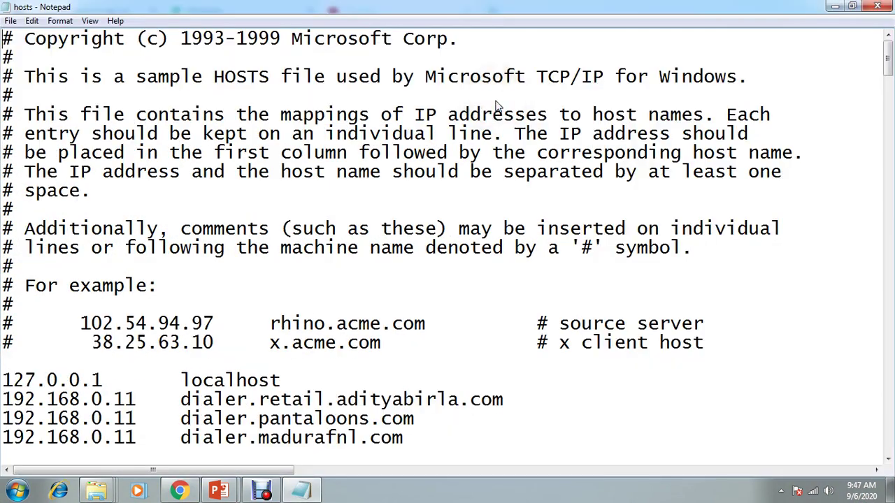
pyautogui.moveTo(887, 73); pyautogui.dragTo(889, 96)
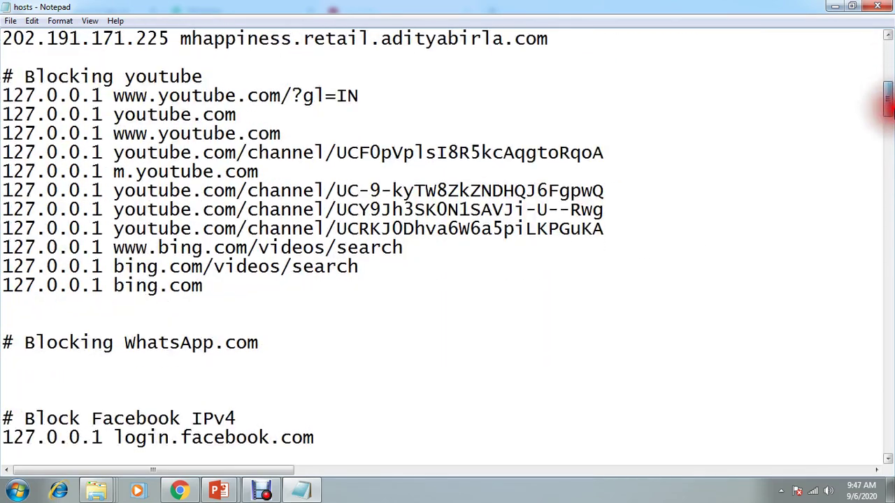
pyautogui.moveTo(889, 96); pyautogui.dragTo(888, 94)
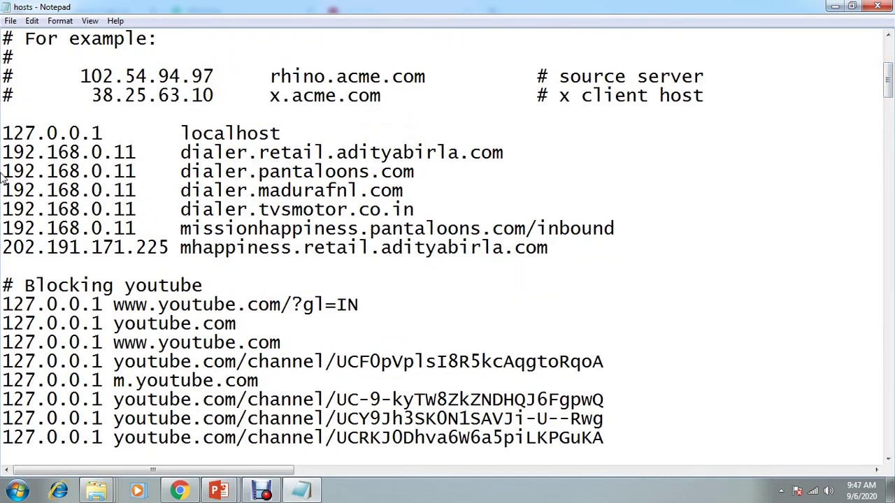
pyautogui.moveTo(3, 132)
pyautogui.mouseDown()
pyautogui.moveTo(11, 185)
pyautogui.moveTo(572, 253)
pyautogui.mouseUp()
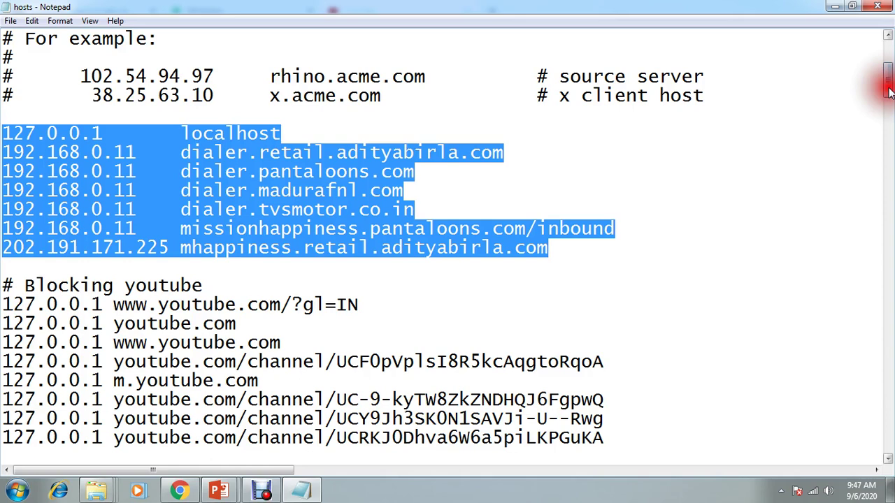
pyautogui.moveTo(888, 91); pyautogui.dragTo(888, 112)
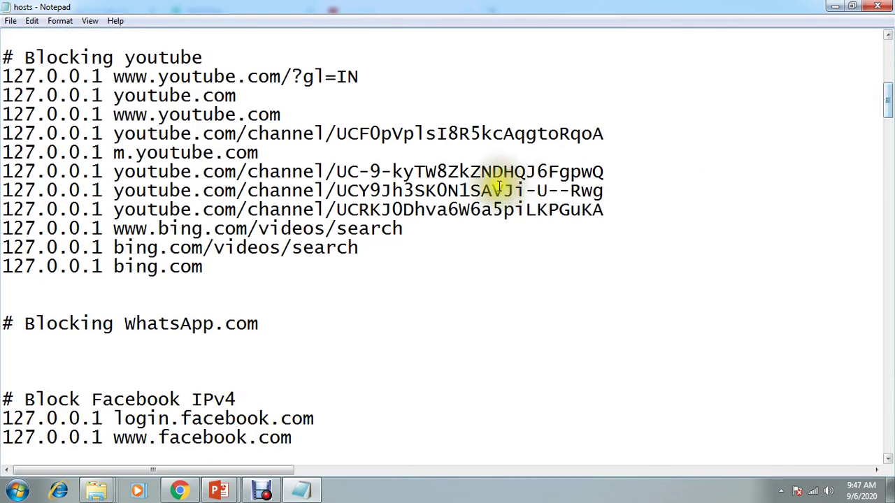
pyautogui.moveTo(222, 283)
pyautogui.mouseDown()
pyautogui.moveTo(103, 193)
pyautogui.moveTo(4, 56)
pyautogui.mouseUp()
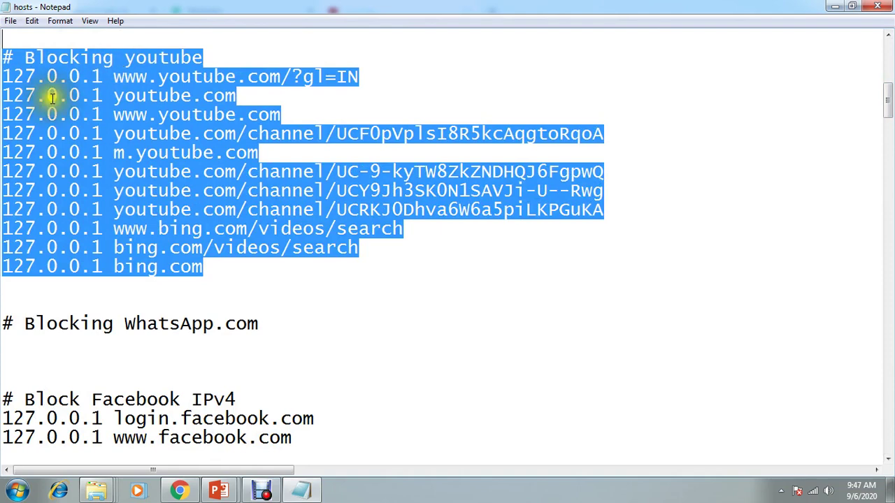
pyautogui.click(241, 58)
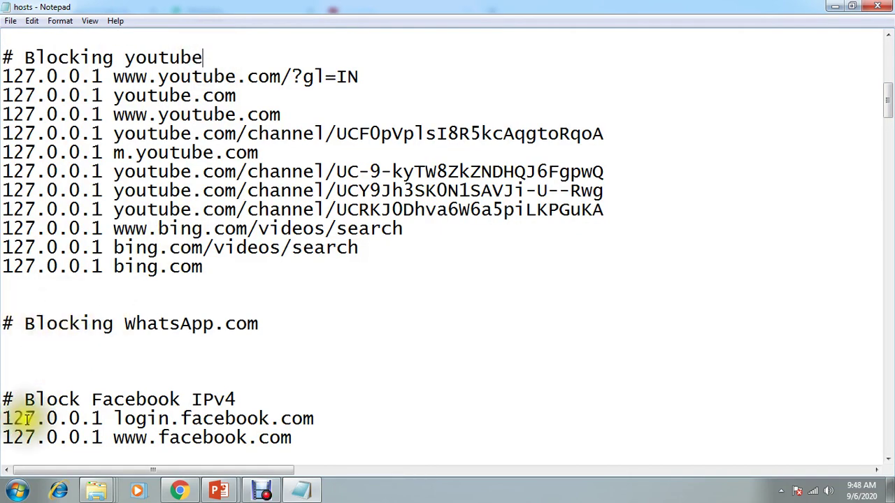
# - Scroll through the Facebook and Flipkart blocks to the '# Blocking WhatsApp.com' header
pyautogui.moveTo(889, 96); pyautogui.dragTo(888, 155)
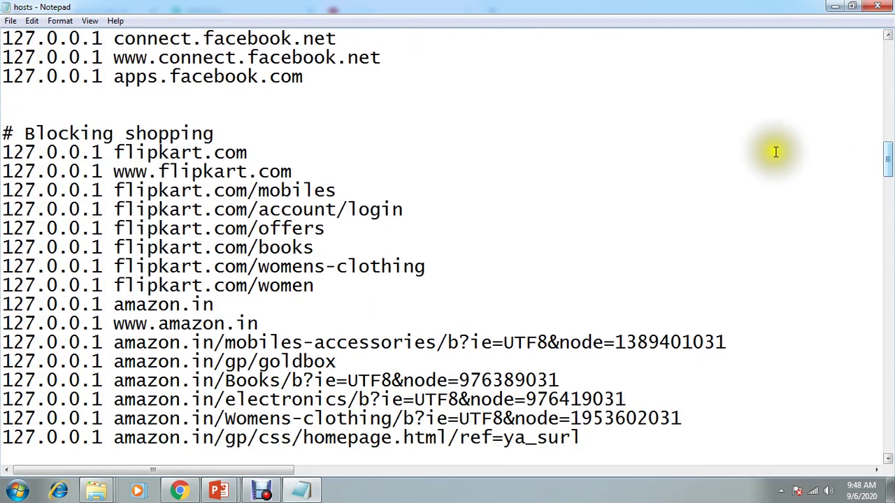
pyautogui.moveTo(314, 286)
pyautogui.mouseDown()
pyautogui.moveTo(3, 78)
pyautogui.moveTo(3, 133)
pyautogui.mouseUp()
pyautogui.click(281, 174)
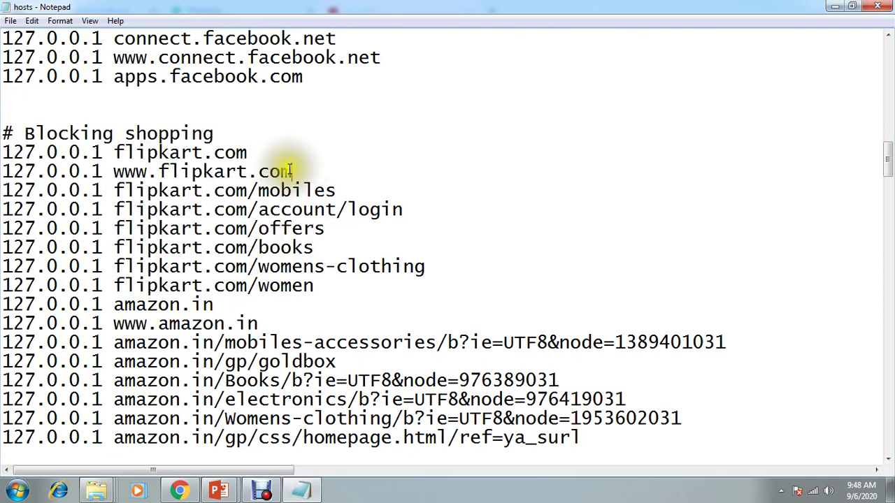
pyautogui.moveTo(318, 288); pyautogui.dragTo(3, 117)
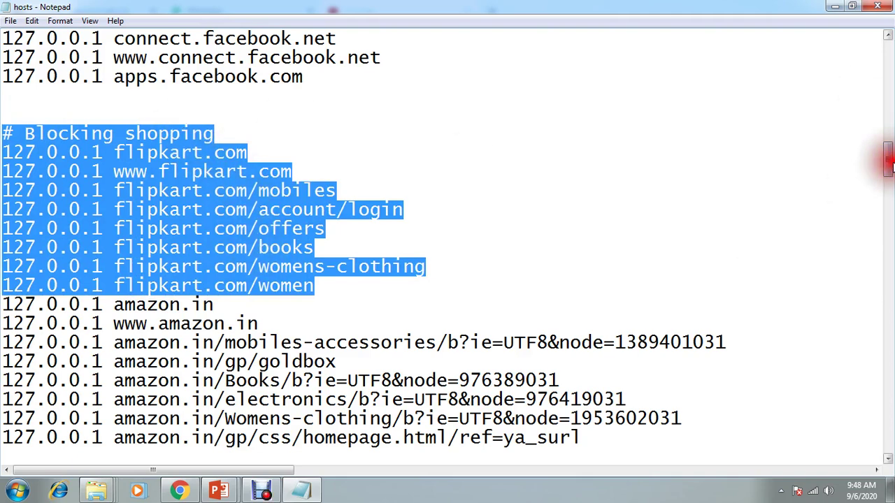
pyautogui.moveTo(888, 173); pyautogui.dragTo(889, 103)
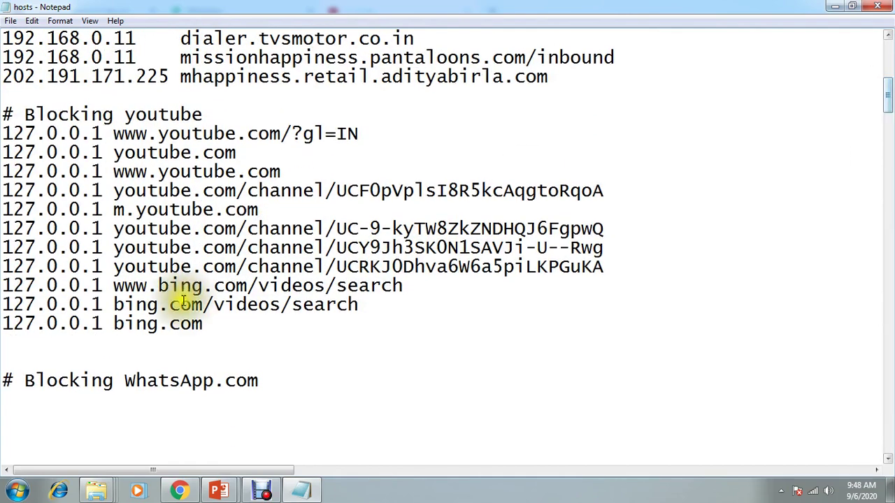
pyautogui.moveTo(260, 379); pyautogui.dragTo(107, 363)
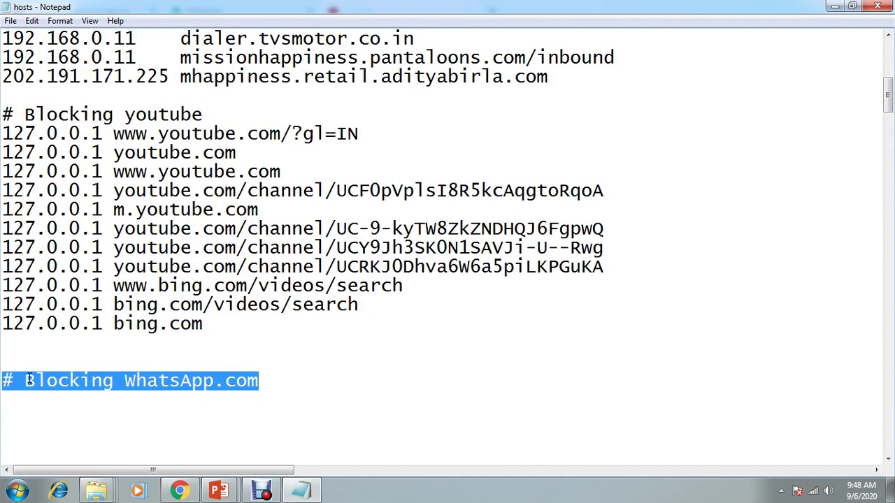
# - Add the line '127.0.0.1 web.whatsApp.com' under the WhatsApp header
pyautogui.click(126, 398)
pyautogui.click(60, 378)
pyautogui.write('127.0.0.1 web.whatsApp.com')
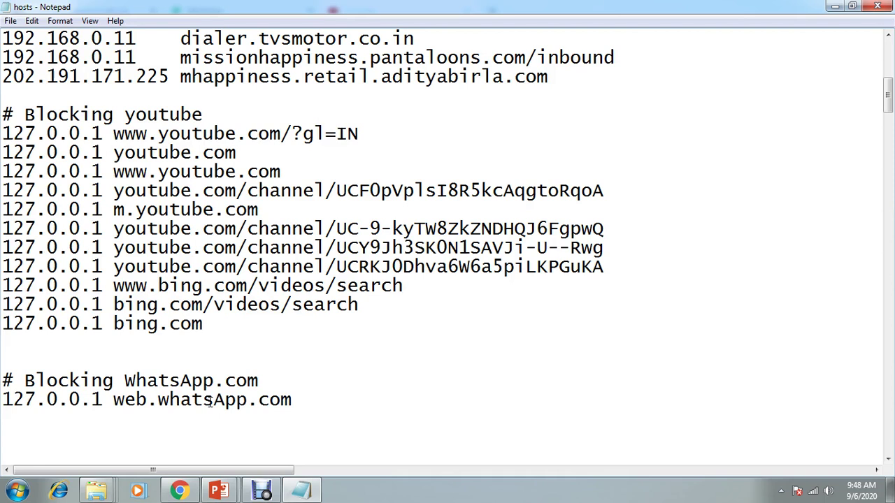
pyautogui.click(13, 25)
pyautogui.click(488, 433)
# - Close the edited file and inspect the original etc hosts file in Notepad
pyautogui.click(877, 6)
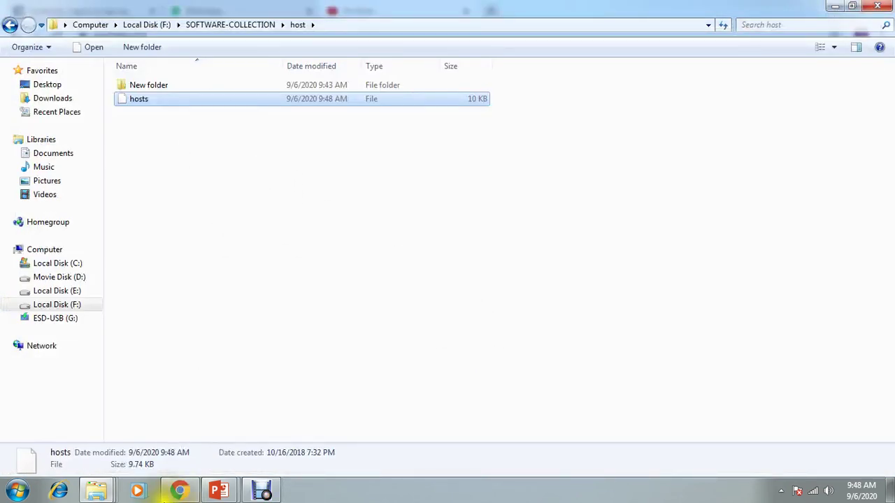
pyautogui.click(97, 490)
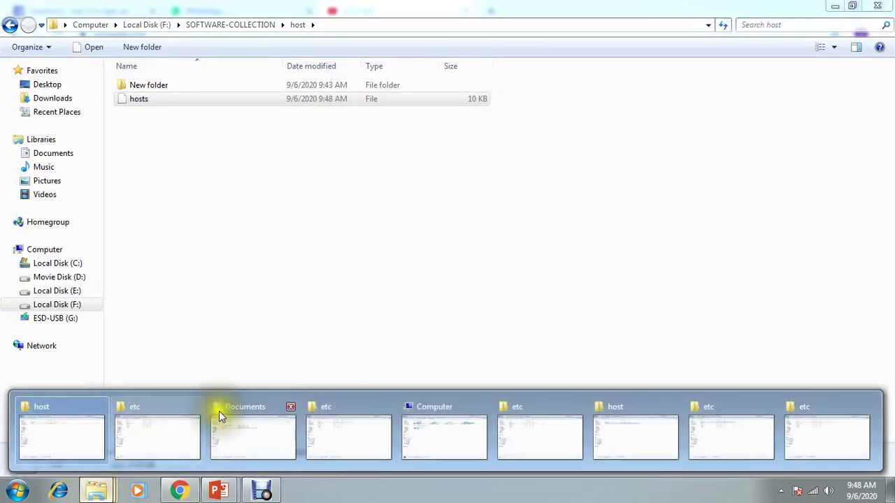
pyautogui.click(340, 420)
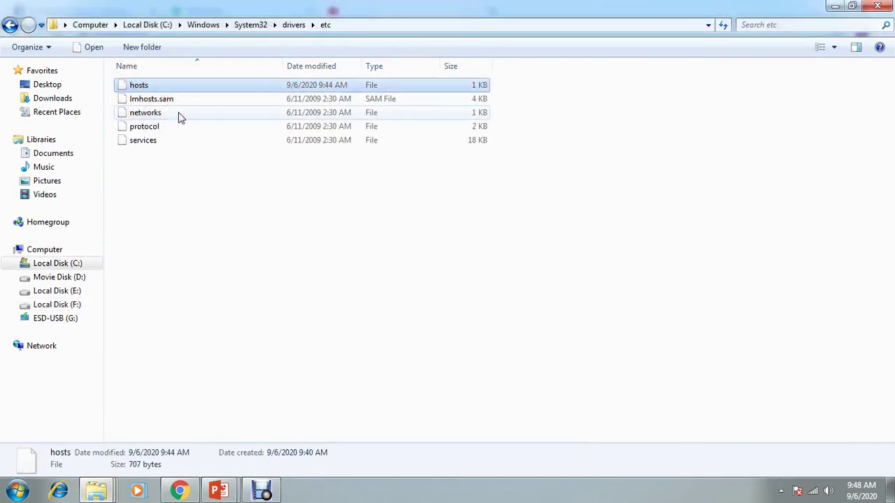
pyautogui.doubleClick(136, 85)
pyautogui.click(325, 195)
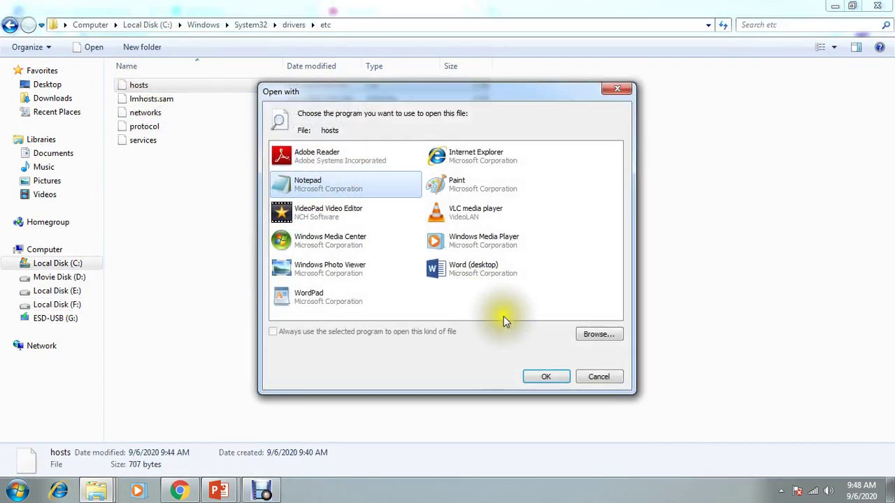
pyautogui.click(539, 377)
pyautogui.click(493, 103)
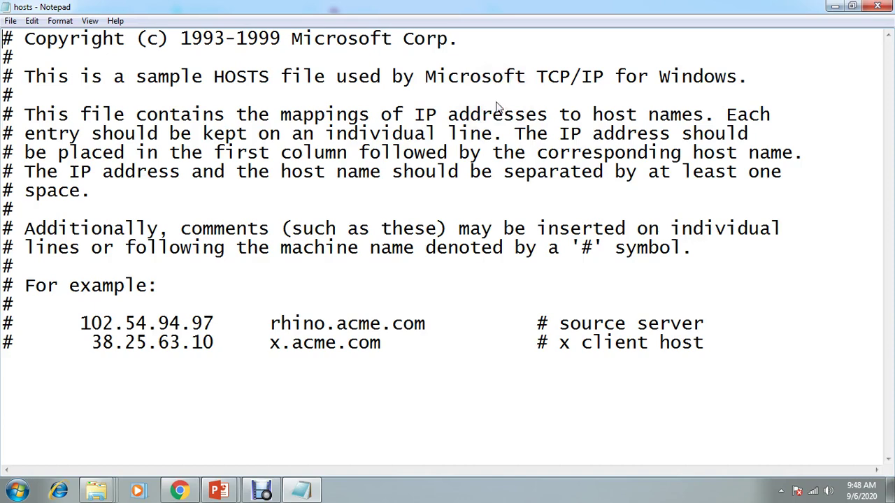
pyautogui.moveTo(743, 323); pyautogui.dragTo(136, 144)
pyautogui.hotkey('ctrl', 'a')
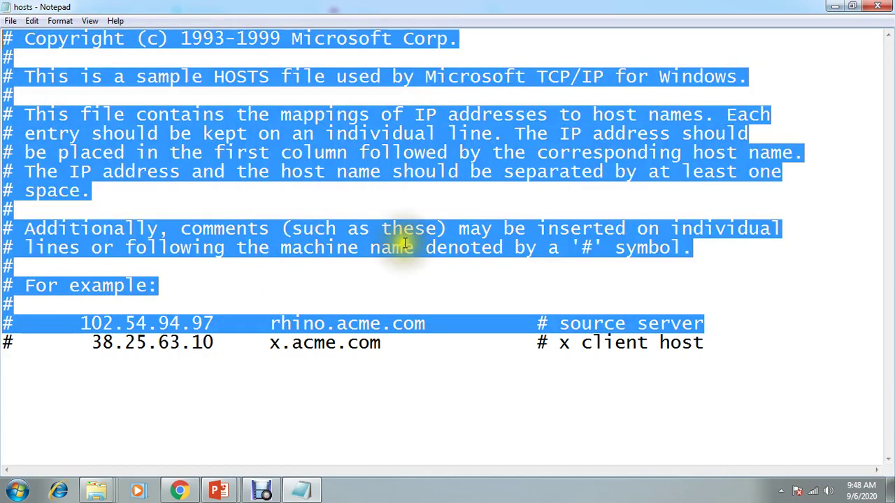
pyautogui.click(399, 240)
pyautogui.click(877, 7)
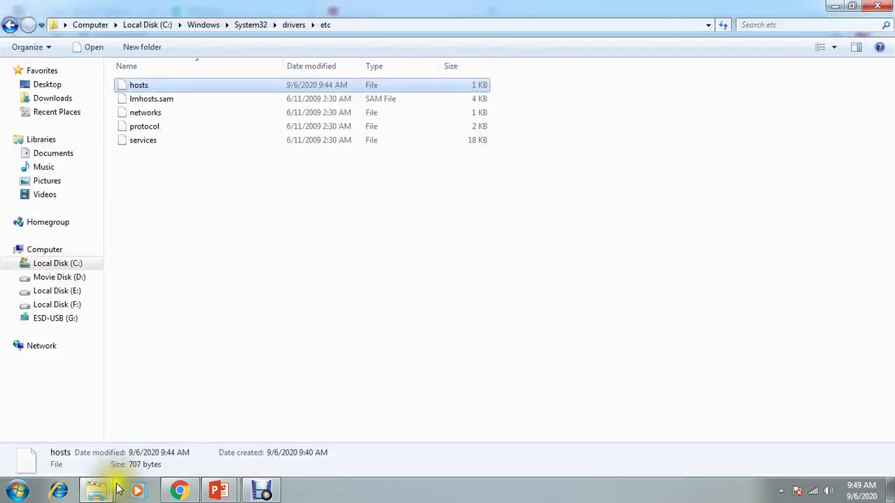
# - Paste the edited hosts file from the F: host folder into etc, replacing the original
pyautogui.click(95, 489)
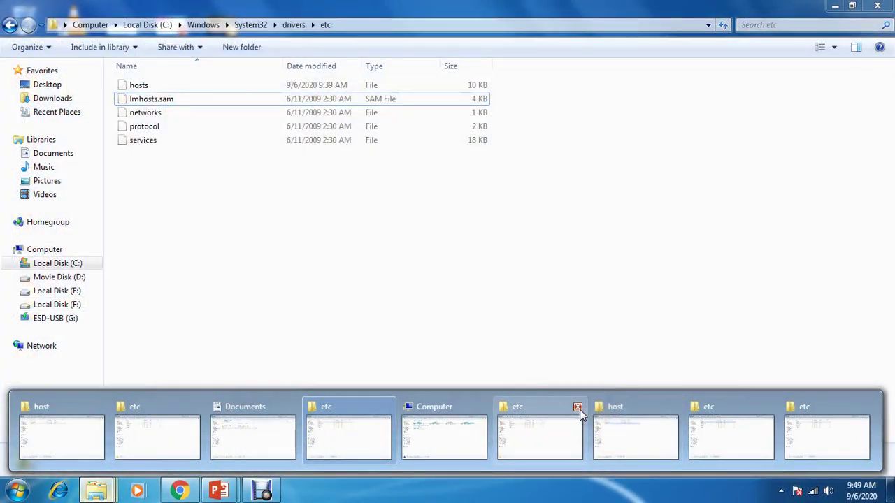
pyautogui.click(577, 407)
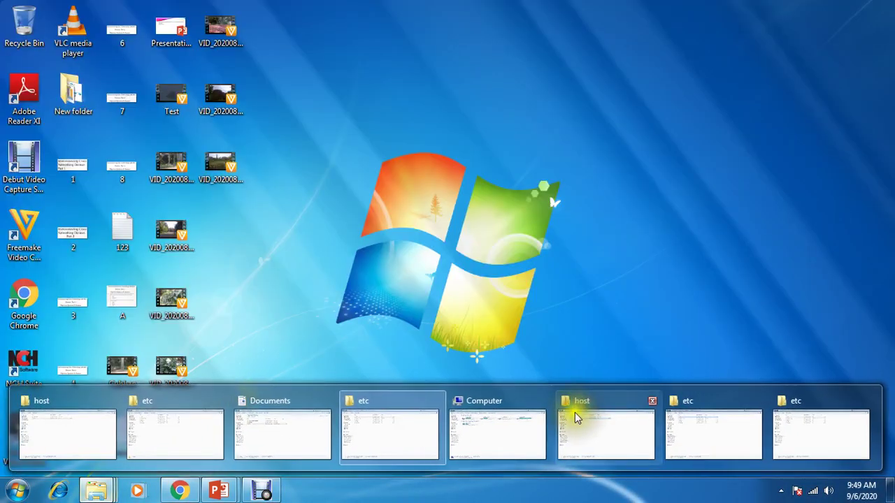
pyautogui.click(133, 99)
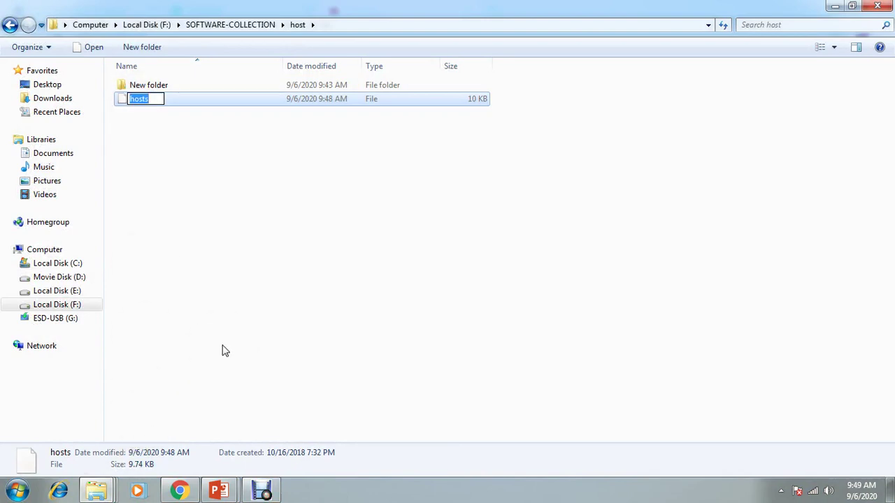
pyautogui.click(225, 351)
pyautogui.click(122, 104)
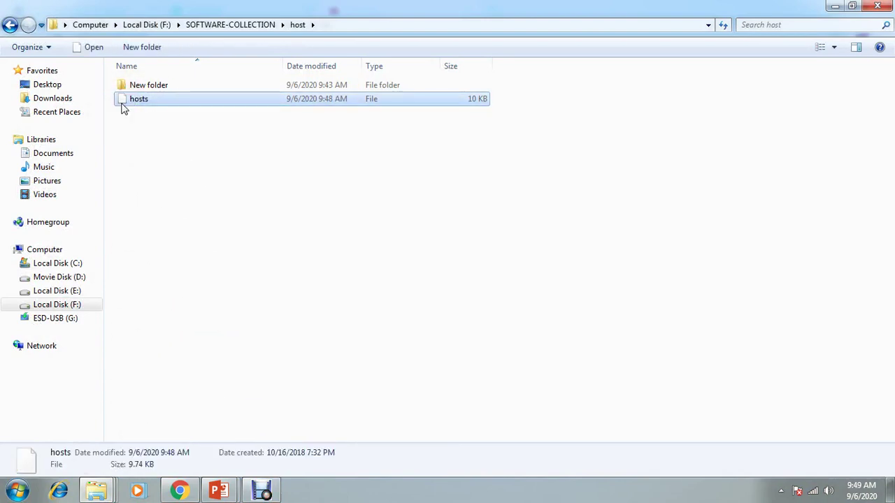
pyautogui.hotkey('alt', 'Tab')
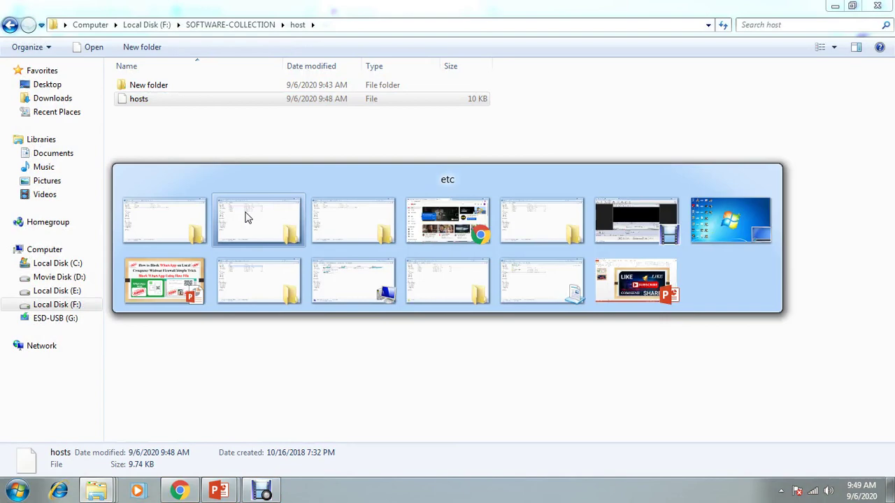
pyautogui.hotkey('ctrl', 'v')
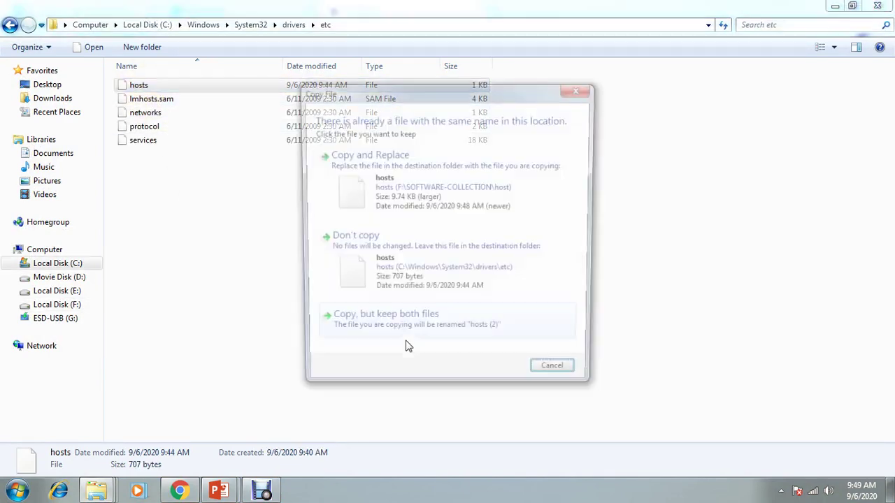
pyautogui.click(404, 186)
pyautogui.click(437, 298)
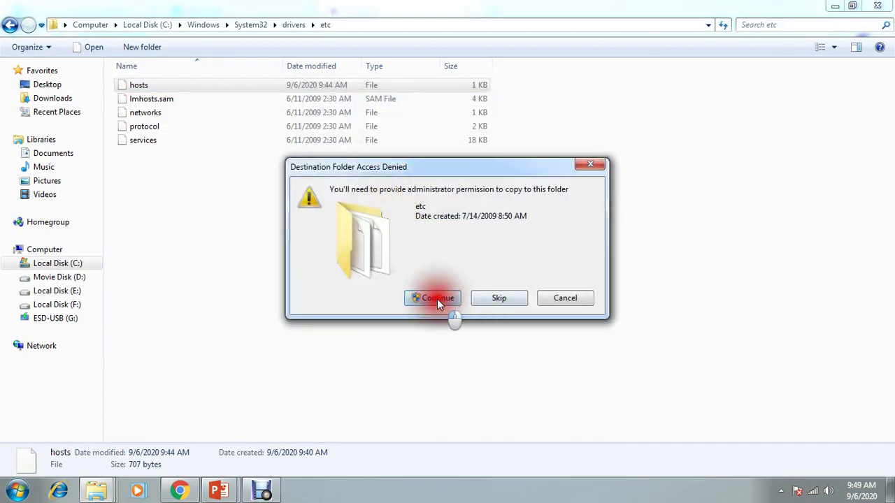
# - Verify the replaced etc hosts file in Notepad, then minimize the etc folder
pyautogui.click(140, 85)
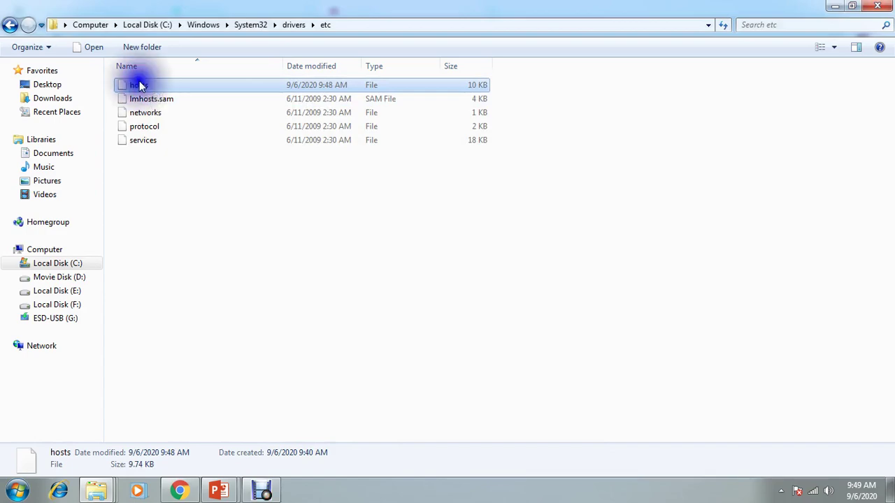
pyautogui.rightClick(139, 80)
pyautogui.click(183, 91)
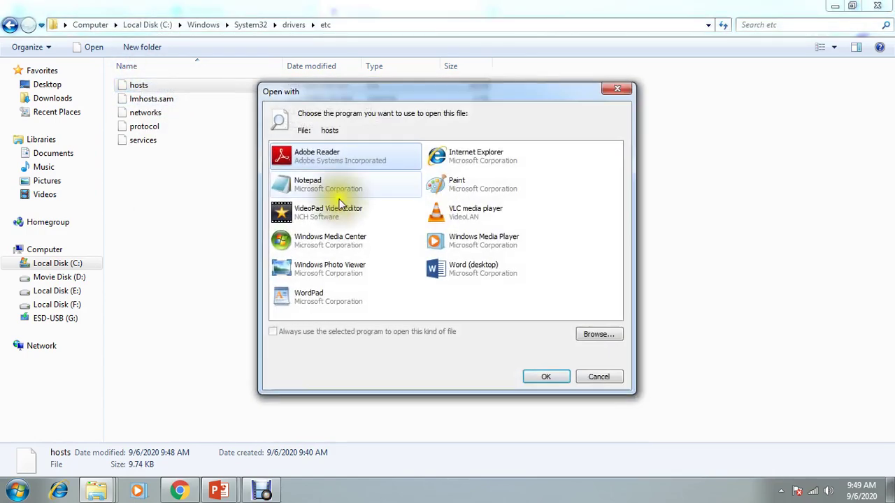
pyautogui.click(328, 185)
pyautogui.click(543, 371)
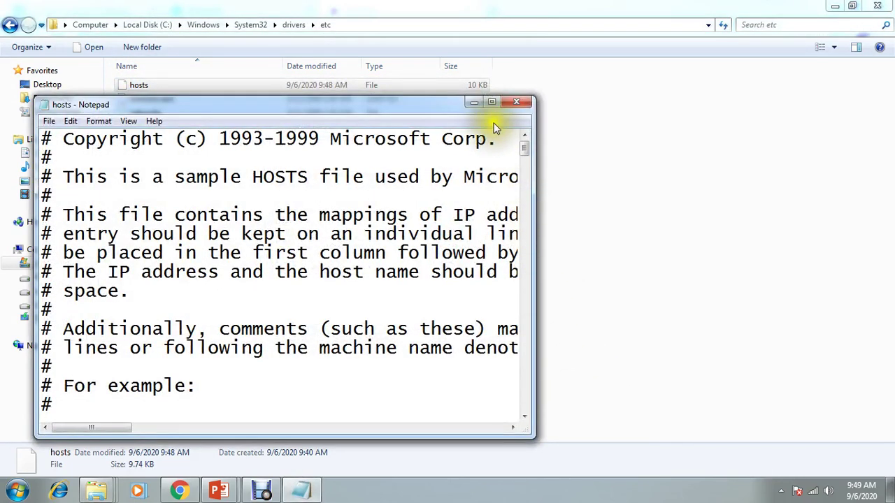
pyautogui.click(492, 102)
pyautogui.moveTo(888, 83)
pyautogui.mouseDown()
pyautogui.moveTo(889, 125)
pyautogui.moveTo(887, 8)
pyautogui.mouseUp()
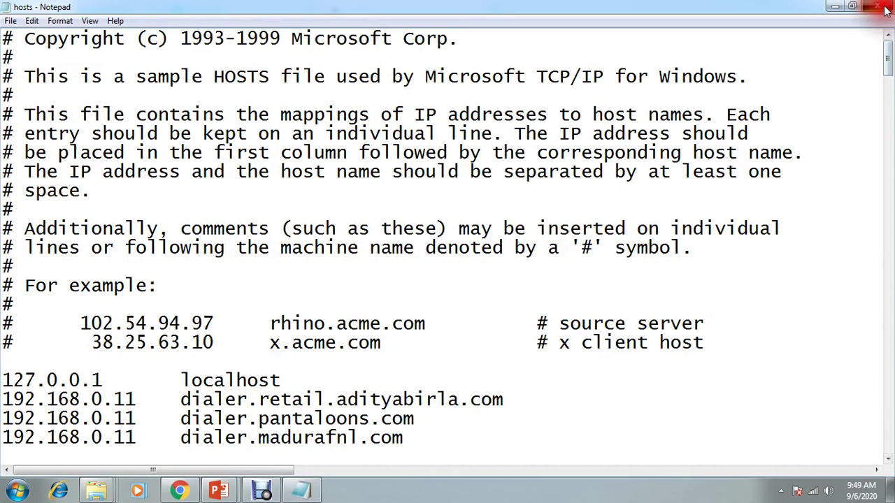
pyautogui.click(885, 9)
pyautogui.click(345, 26)
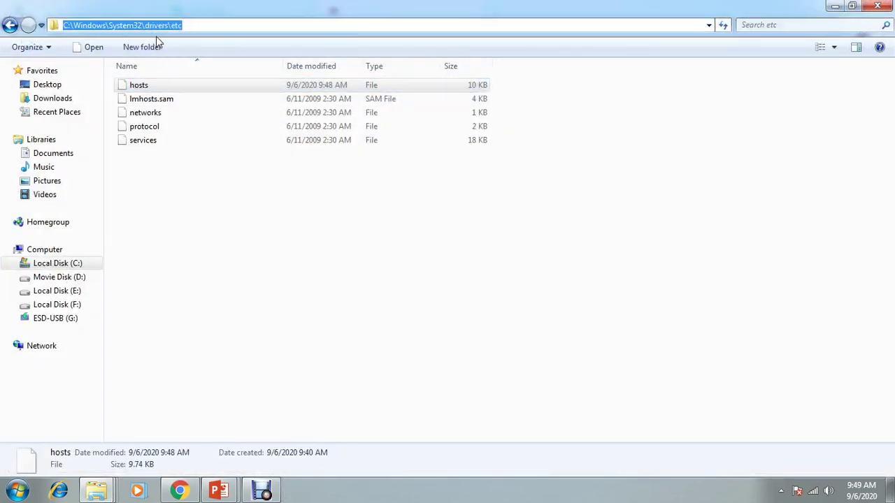
pyautogui.click(260, 273)
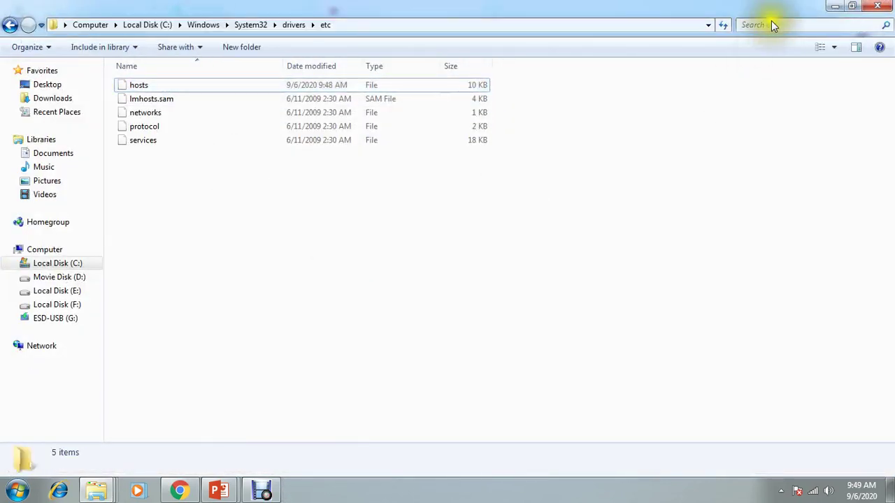
pyautogui.click(833, 6)
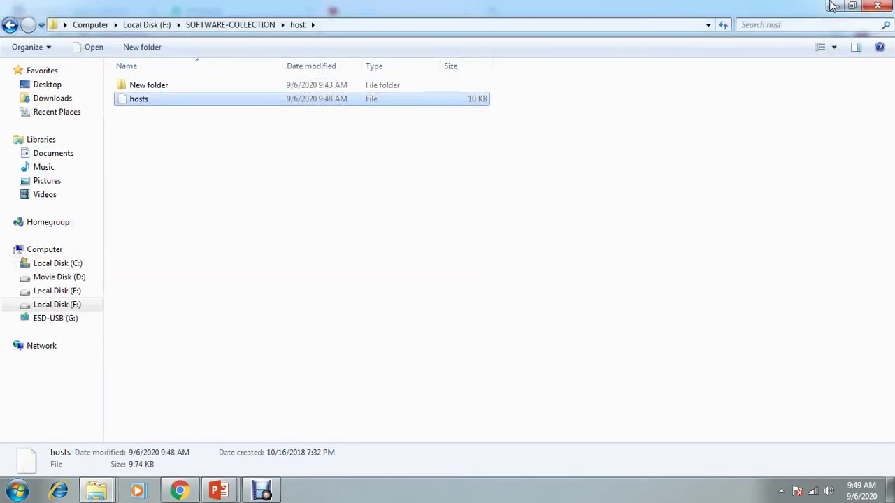
# - Close the folder windows, relaunch Chrome and open WhatsApp Web from a 'web.whatsapp' search
pyautogui.click(882, 7)
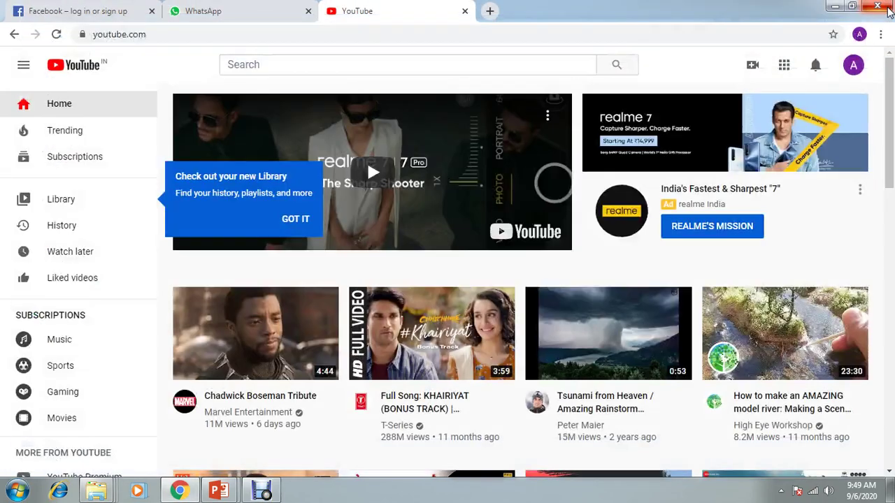
pyautogui.click(879, 6)
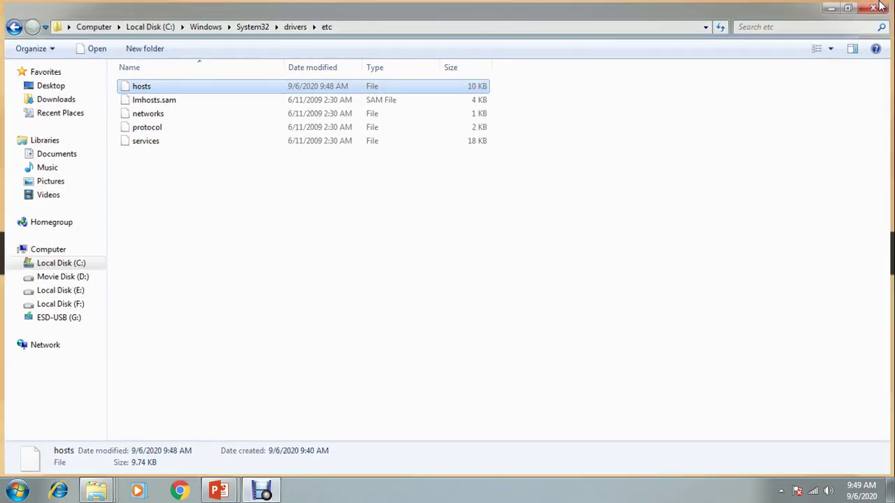
pyautogui.click(880, 6)
pyautogui.click(17, 489)
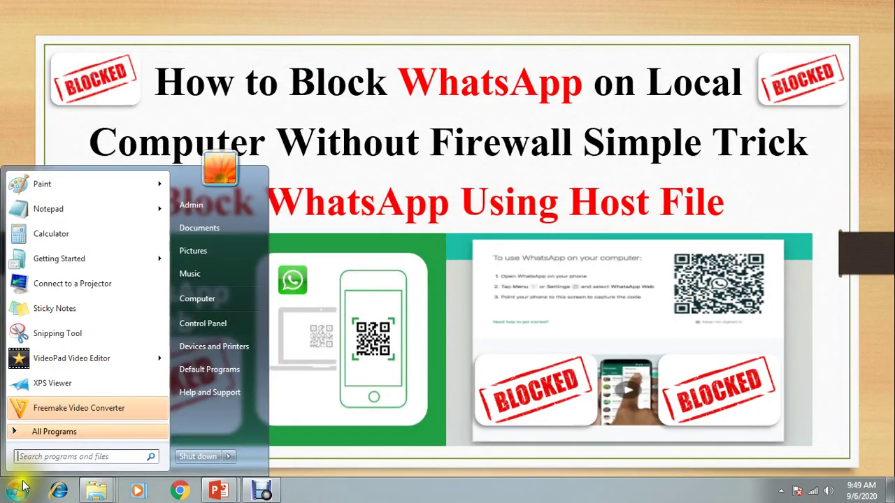
pyautogui.click(180, 490)
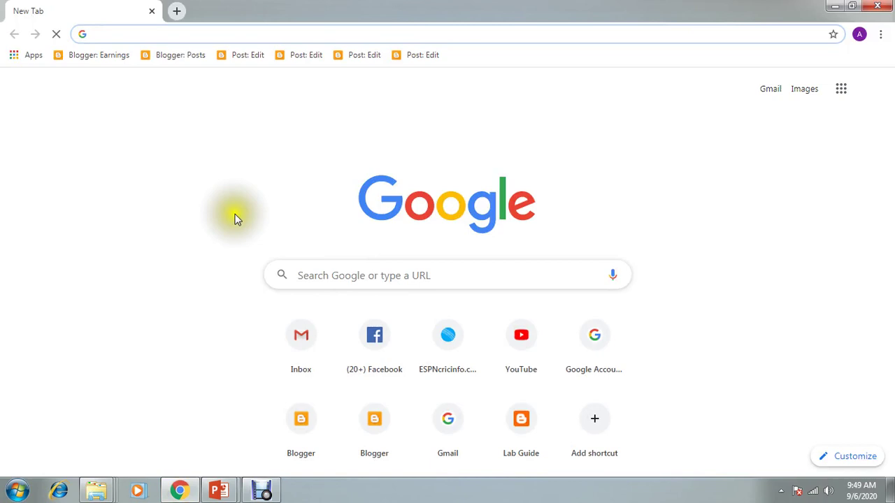
pyautogui.write('we')
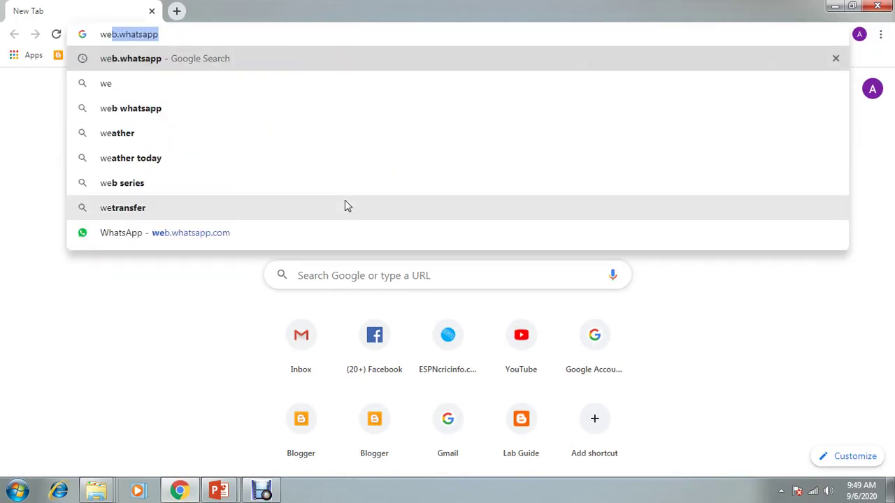
pyautogui.press('Return')
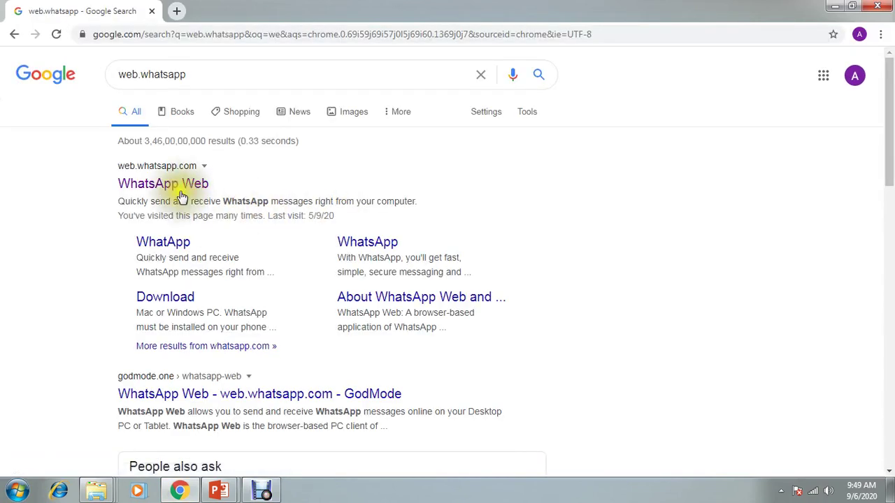
pyautogui.click(183, 195)
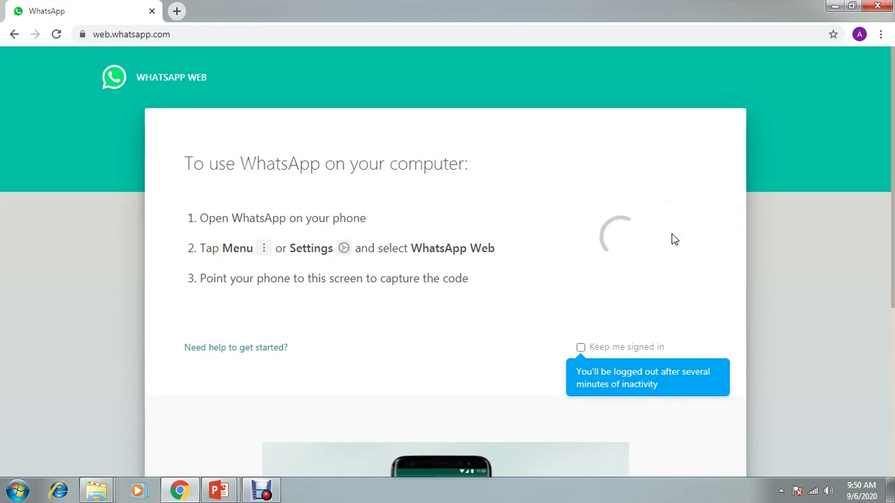
# - Try loading Facebook and YouTube from new-tab shortcuts; YouTube refuses to connect
pyautogui.click(622, 242)
pyautogui.click(179, 16)
pyautogui.click(375, 339)
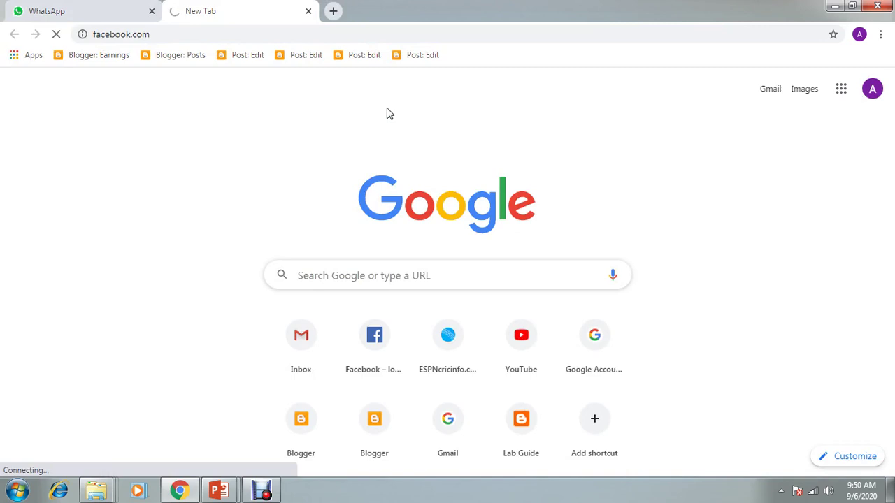
pyautogui.click(334, 11)
pyautogui.click(534, 356)
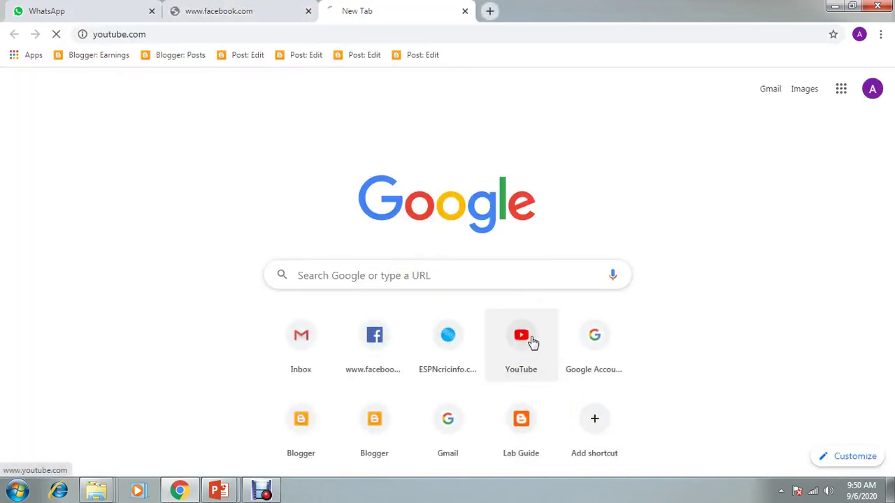
# - Reload the WhatsApp Web tab, which now reports web.whatsapp.com refused to connect
pyautogui.click(21, 10)
pyautogui.click(634, 240)
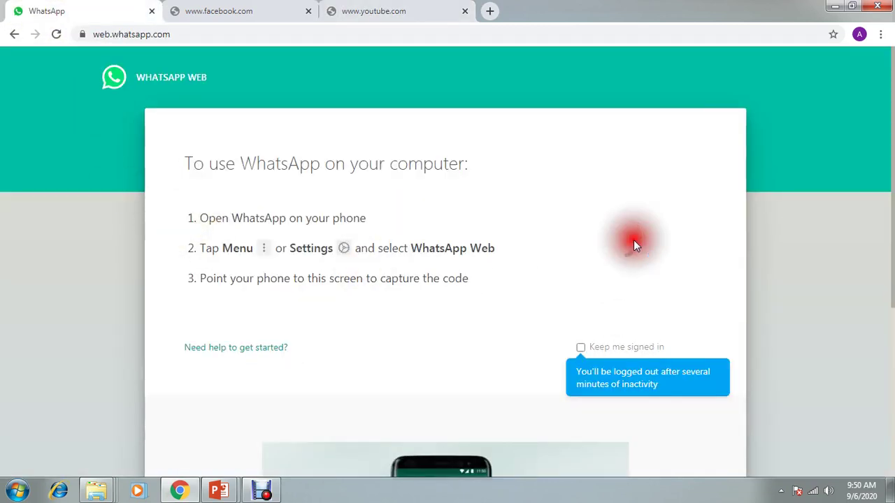
pyautogui.click(626, 376)
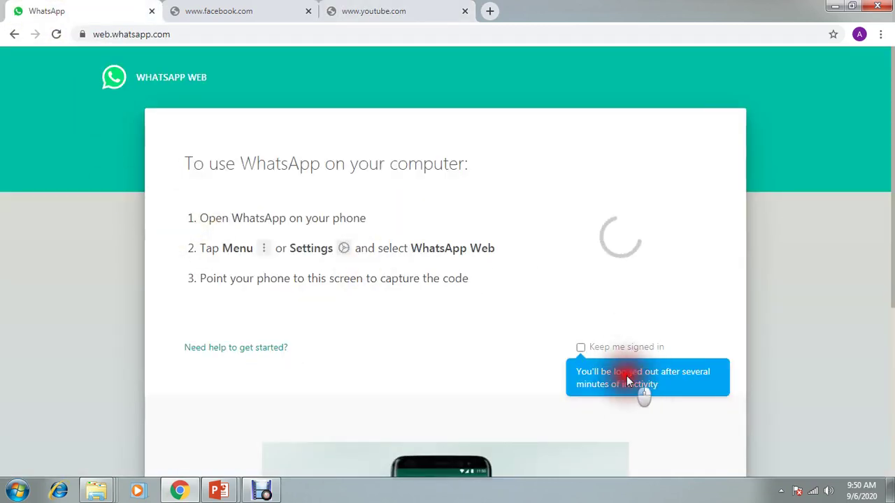
pyautogui.click(56, 35)
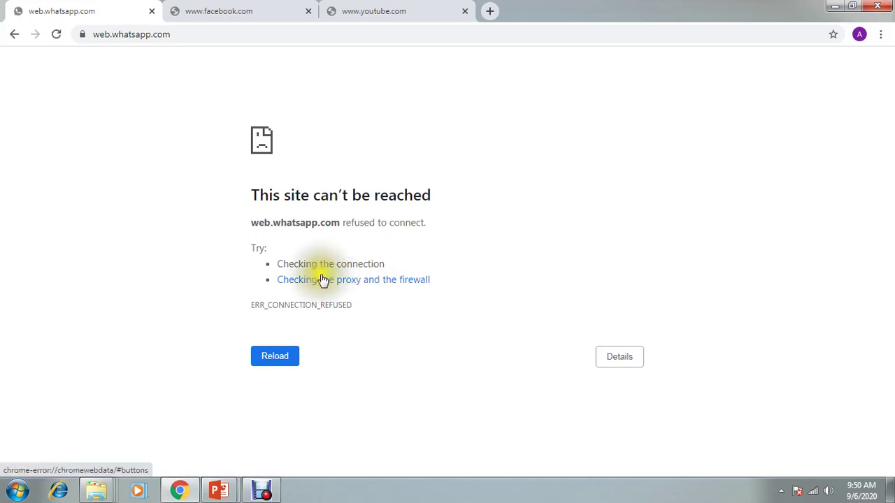
pyautogui.click(98, 493)
pyautogui.moveTo(97, 490)
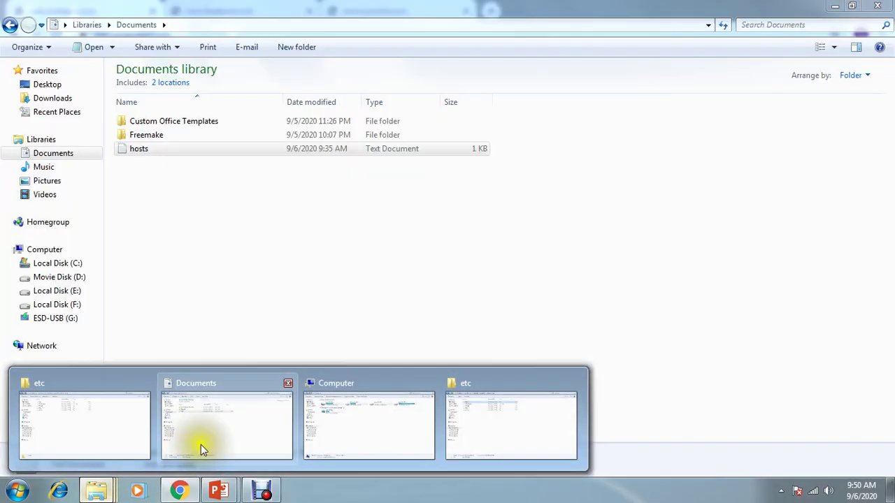
# - Open the hosts file from the etc folder in a maximized Notepad window
pyautogui.click(116, 431)
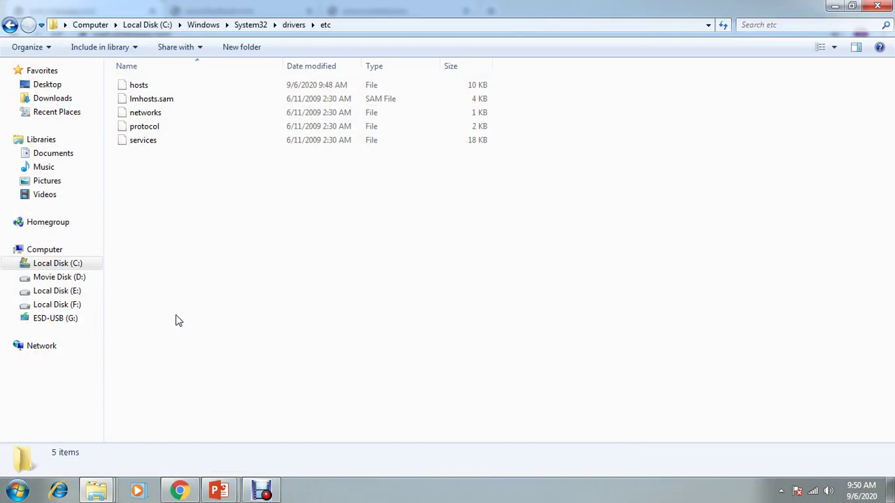
pyautogui.click(129, 88)
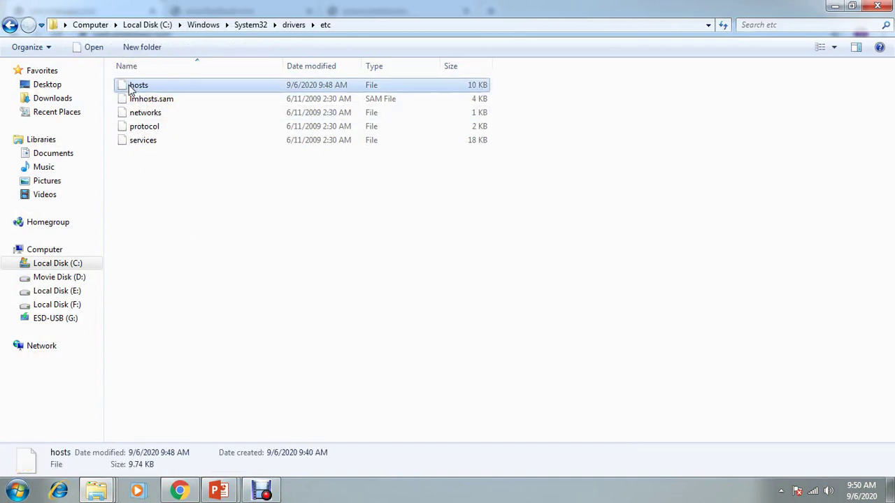
pyautogui.rightClick(129, 89)
pyautogui.click(155, 94)
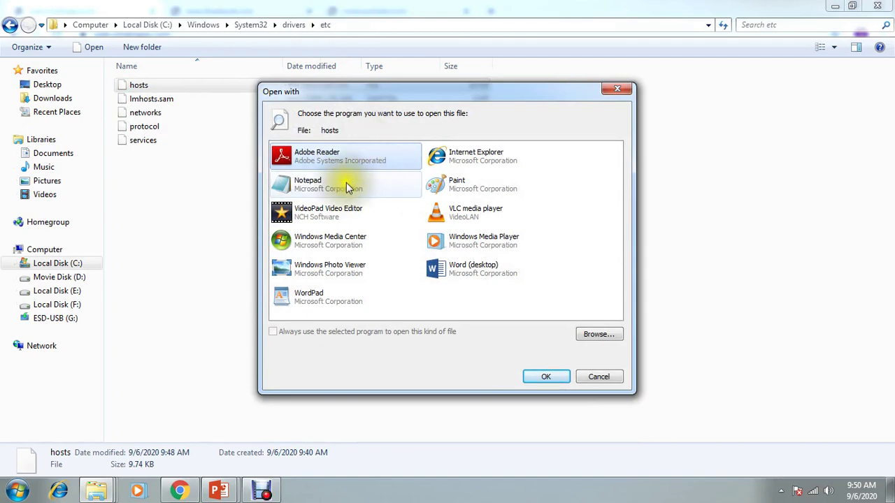
pyautogui.click(308, 183)
pyautogui.click(545, 375)
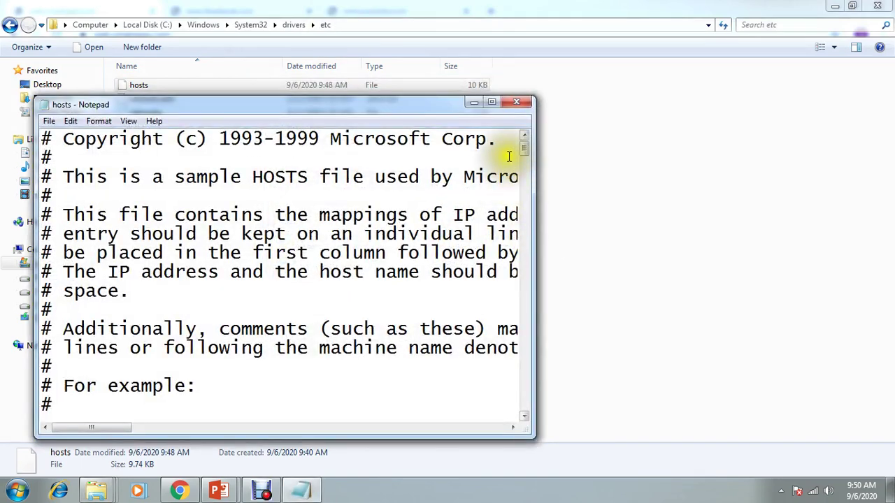
pyautogui.click(493, 106)
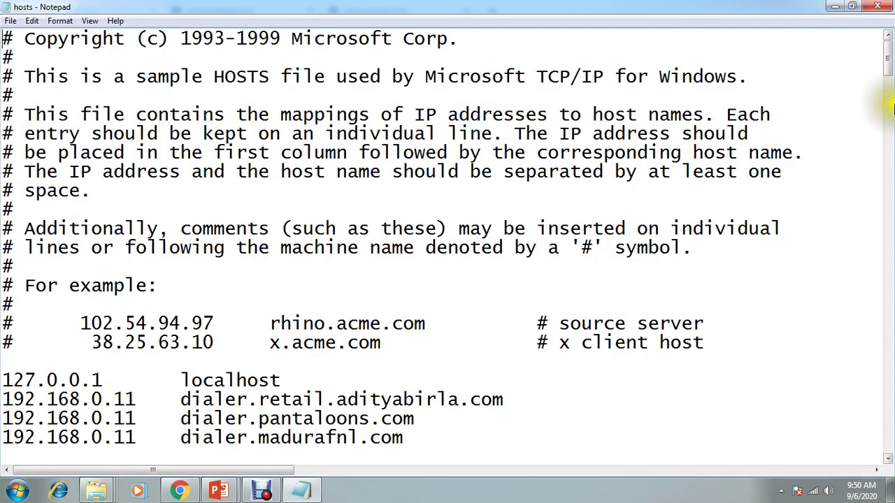
# - Delete the two-line Blocking WhatsApp.com comment and entry, then begin saving hosts
pyautogui.moveTo(887, 59); pyautogui.dragTo(890, 104)
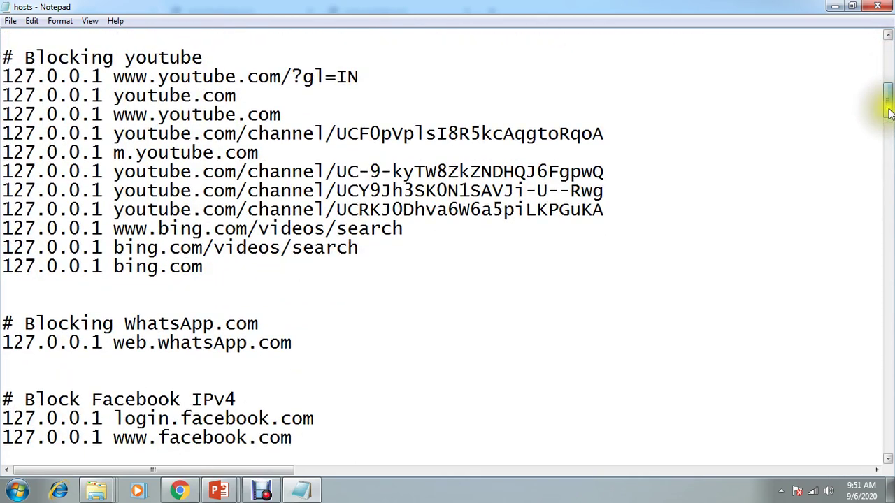
pyautogui.moveTo(308, 344); pyautogui.dragTo(12, 313)
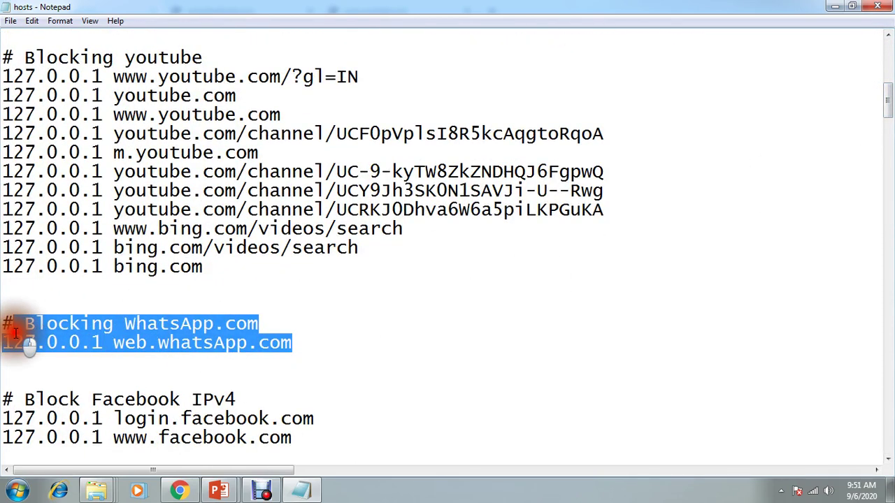
pyautogui.press('Delete')
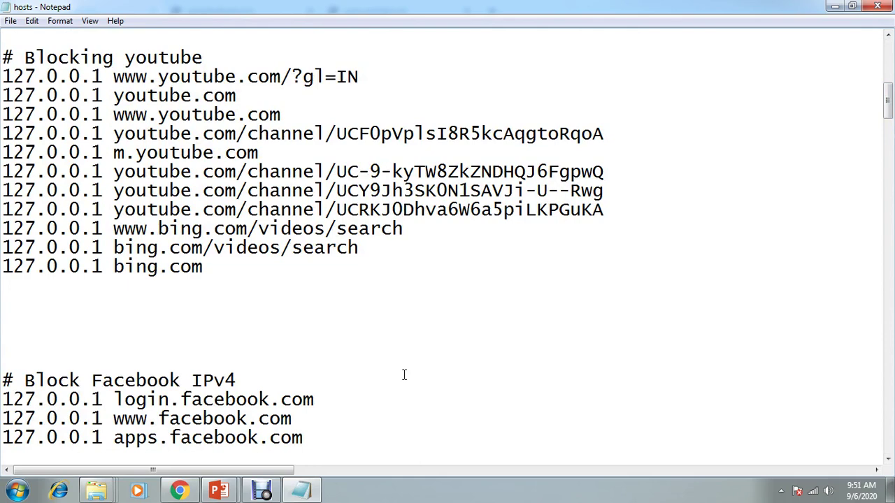
pyautogui.hotkey('ctrl', 's')
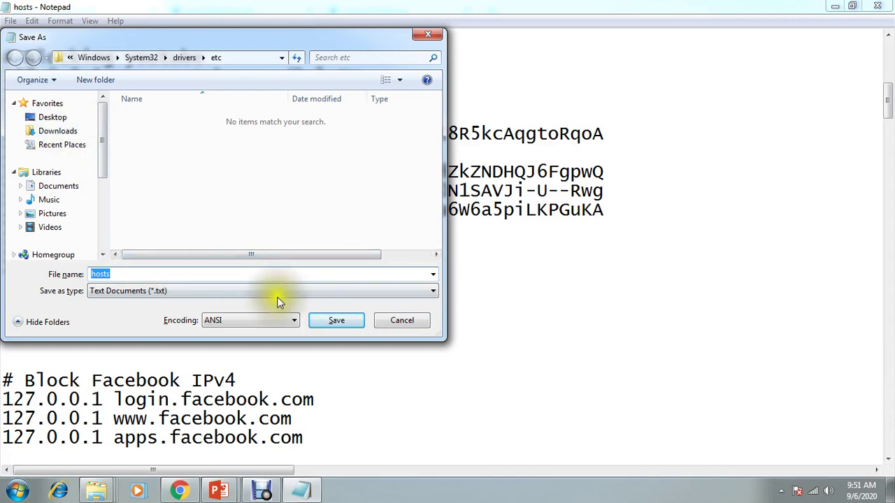
# - Abandon the refused save to etc, cancel Save As, and close Notepad with Don't Save
pyautogui.click(333, 323)
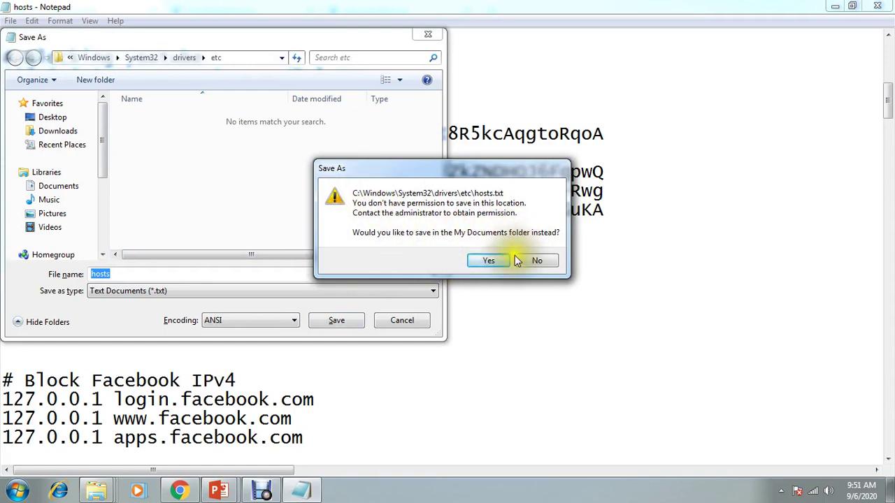
pyautogui.click(491, 261)
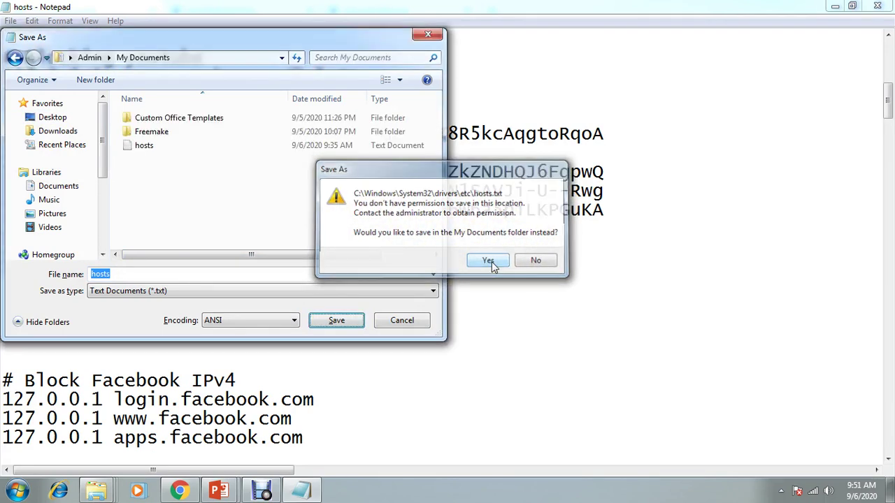
pyautogui.click(438, 39)
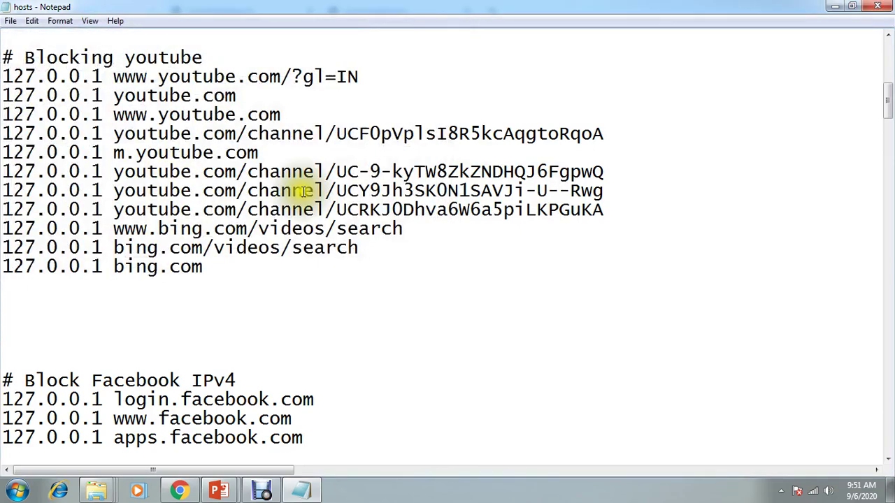
pyautogui.click(878, 6)
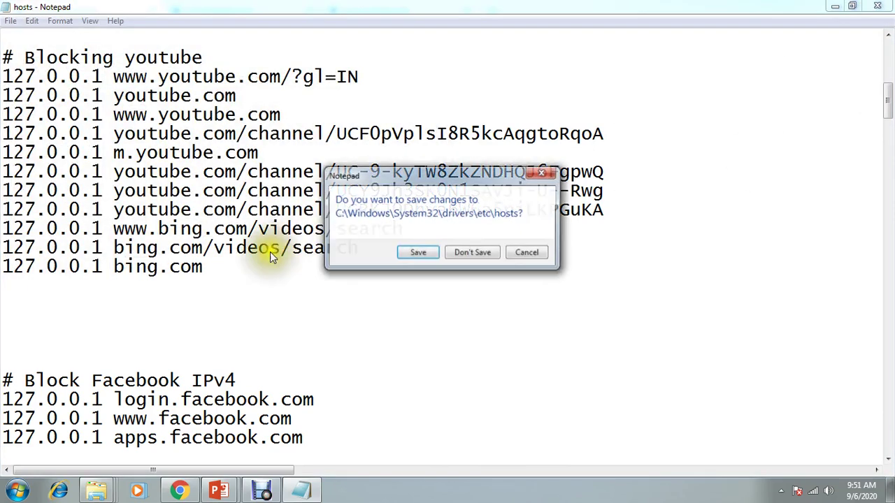
pyautogui.click(496, 252)
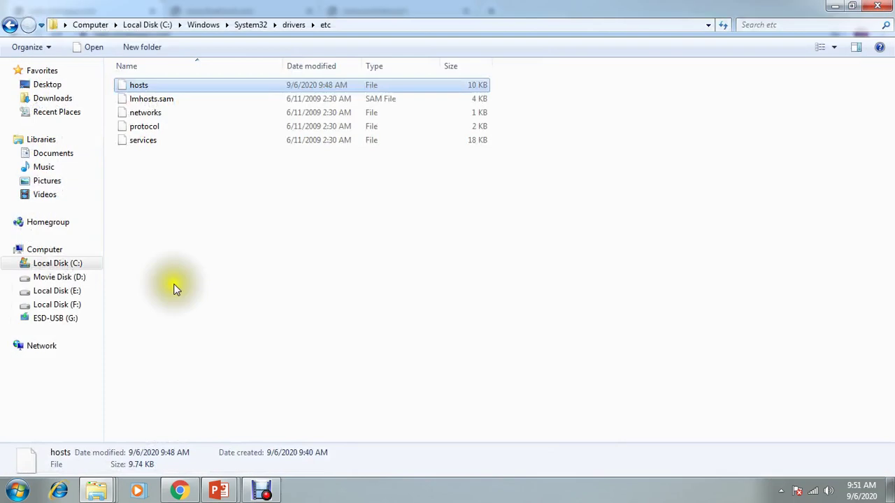
# - Reopen the hosts file in Notepad and maximize the window
pyautogui.rightClick(147, 89)
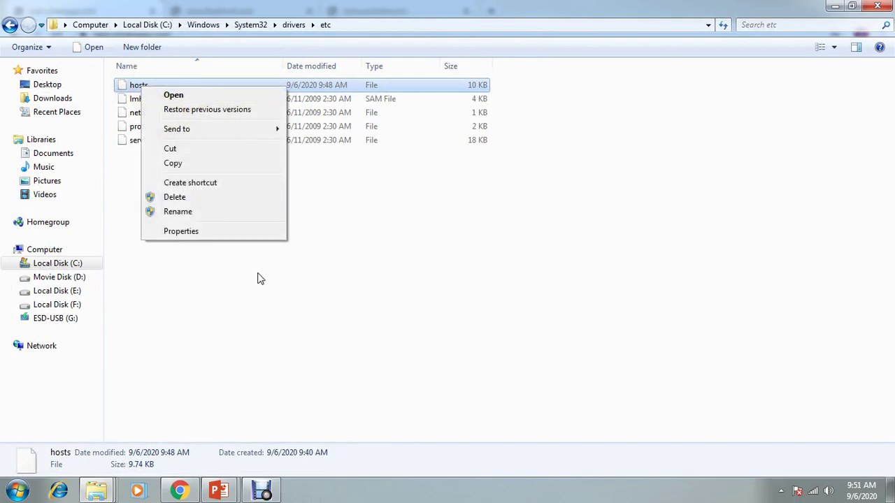
pyautogui.click(300, 294)
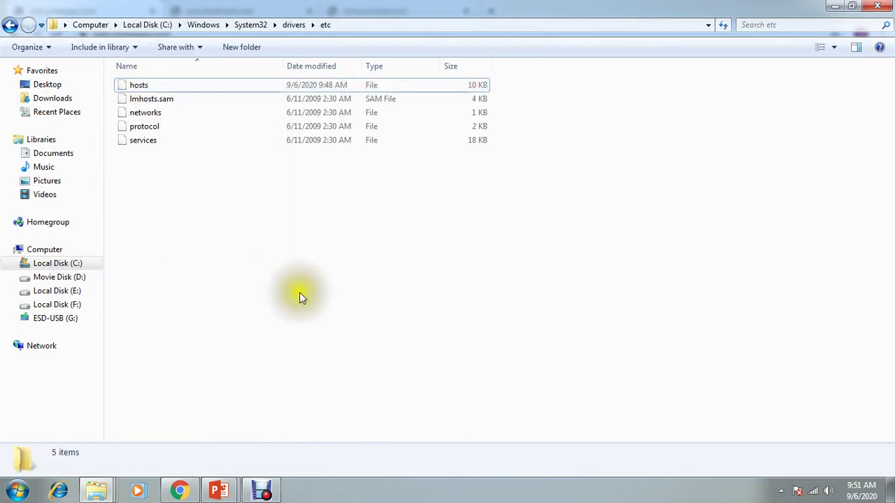
pyautogui.click(145, 88)
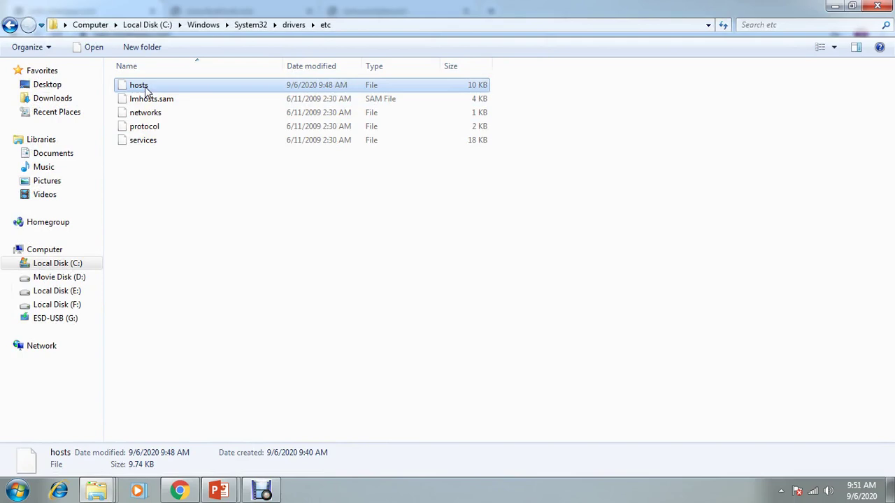
pyautogui.rightClick(147, 90)
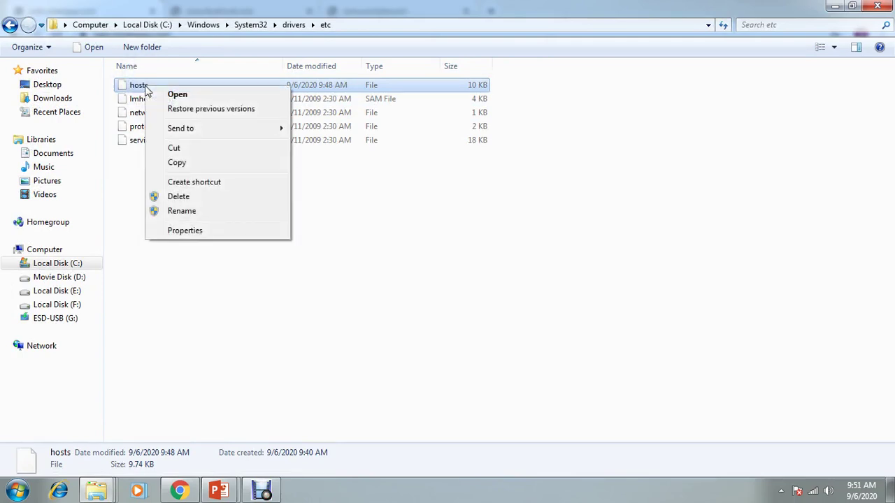
pyautogui.click(174, 94)
pyautogui.click(328, 184)
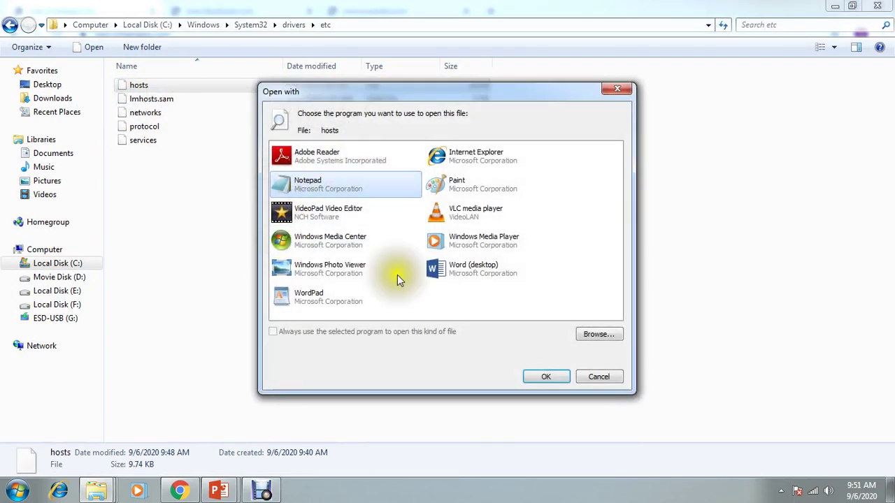
pyautogui.click(563, 378)
pyautogui.click(508, 107)
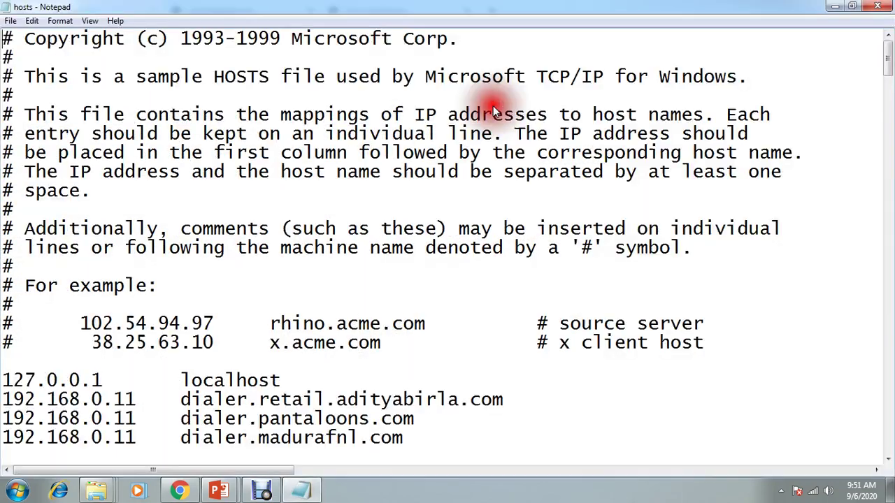
# - Delete the 127.0.0.1 web.whatsApp.com line and start saving the edited file
pyautogui.moveTo(886, 56); pyautogui.dragTo(847, 256)
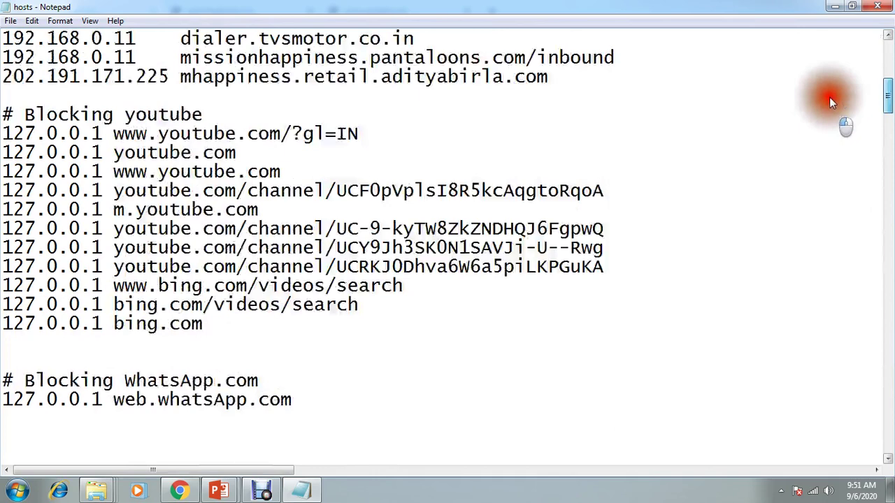
pyautogui.scroll(2, 829, 101)
pyautogui.scroll(-4, 829, 86)
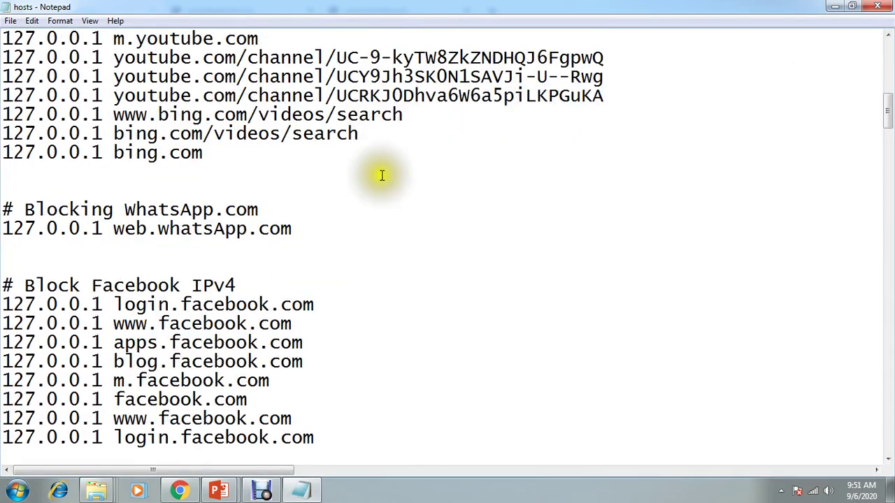
pyautogui.moveTo(299, 231); pyautogui.dragTo(2, 229)
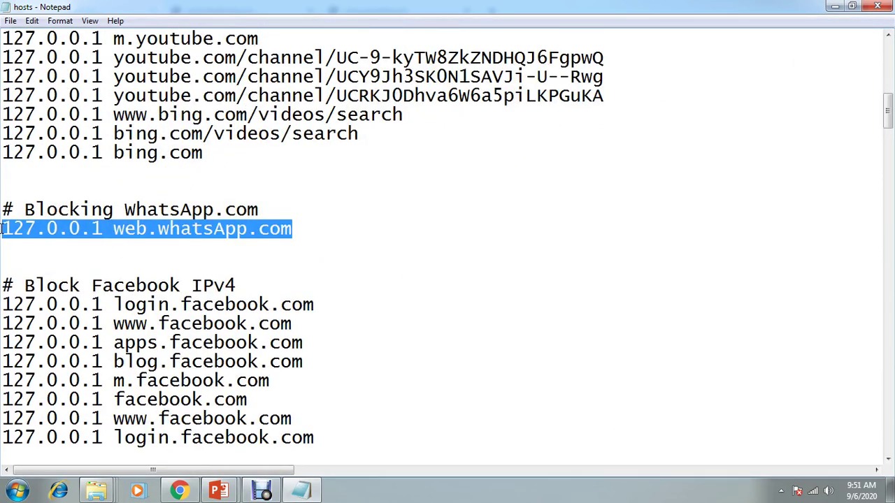
pyautogui.press('Delete')
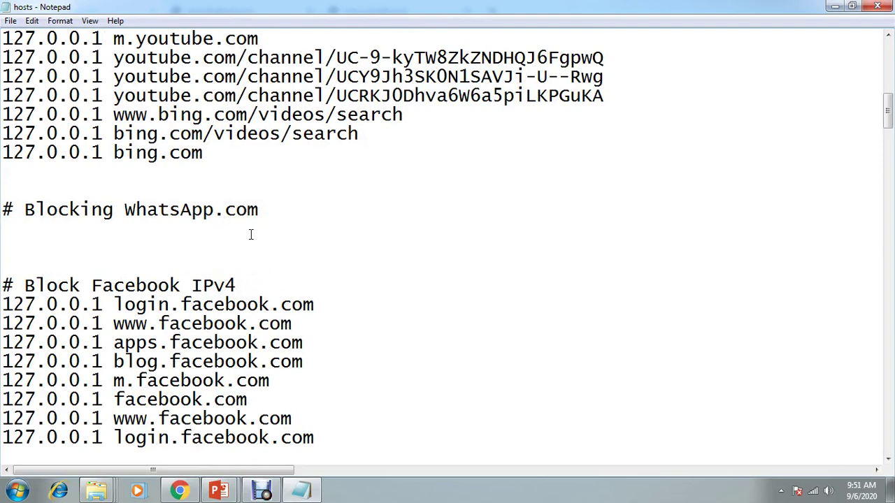
pyautogui.hotkey('ctrl', 's')
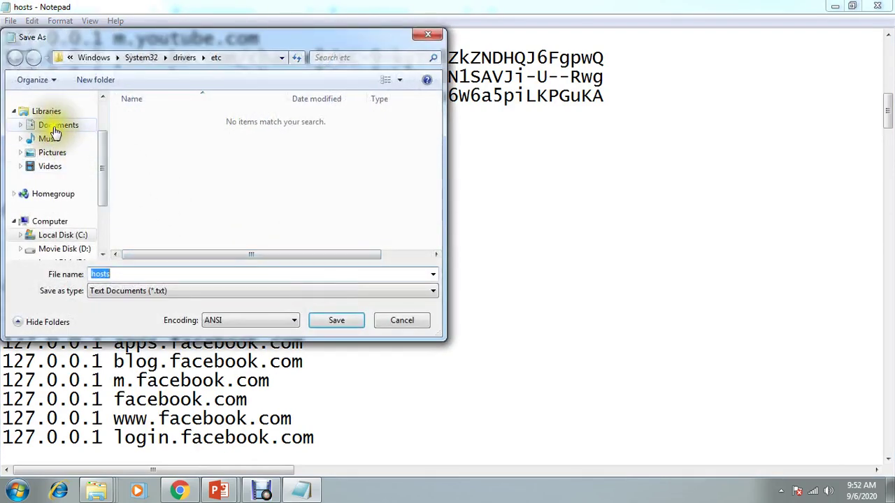
# - Save the edited hosts file into a new folder W on Local Disk (E:)
pyautogui.moveTo(97, 177); pyautogui.dragTo(105, 202)
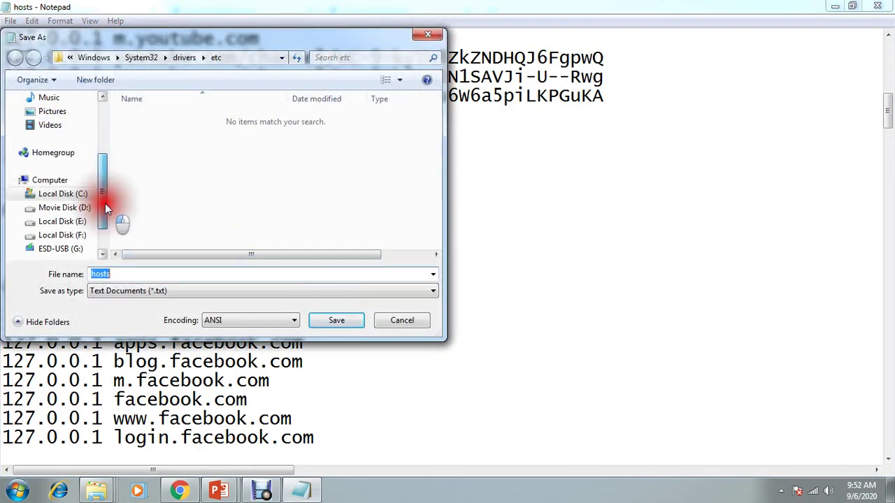
pyautogui.click(77, 222)
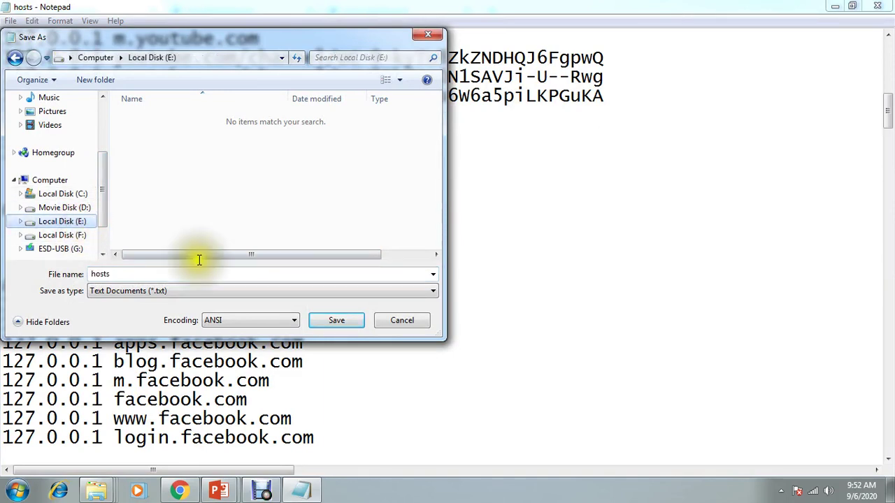
pyautogui.click(105, 80)
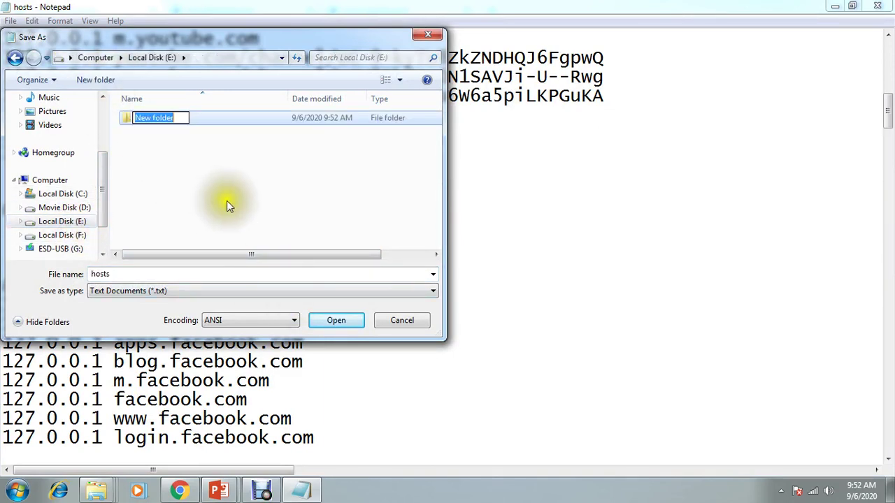
pyautogui.doubleClick(123, 120)
pyautogui.click(338, 320)
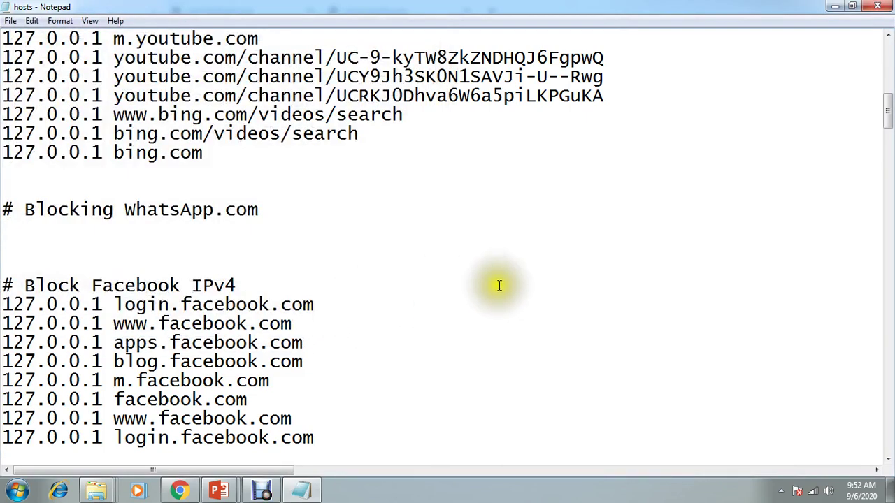
# - Open the saved hosts copy in E:\W to verify its contents
pyautogui.click(130, 425)
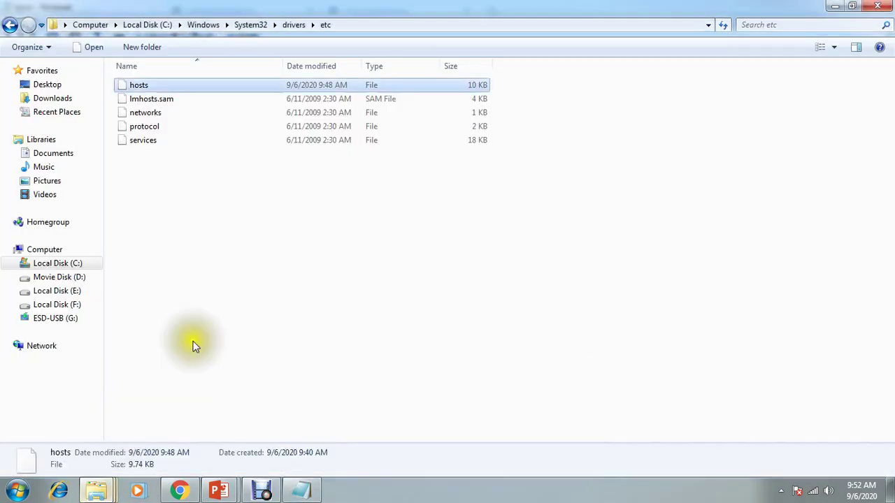
pyautogui.click(58, 290)
pyautogui.doubleClick(124, 85)
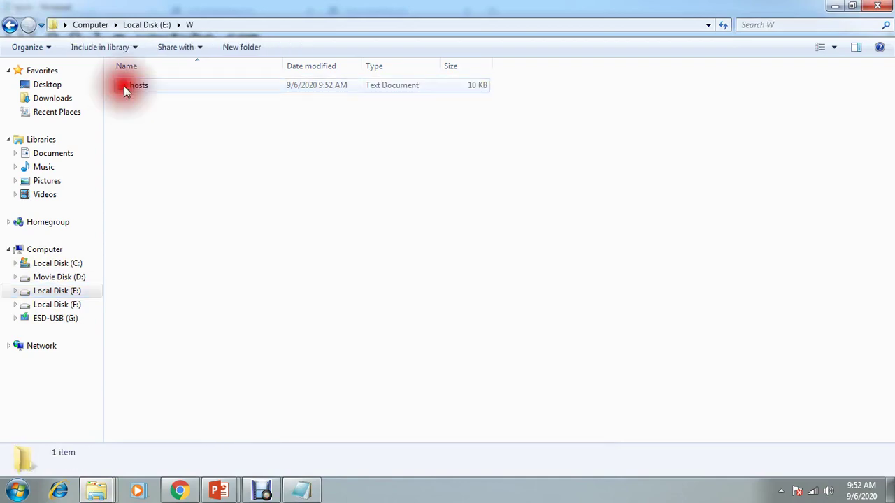
pyautogui.doubleClick(130, 88)
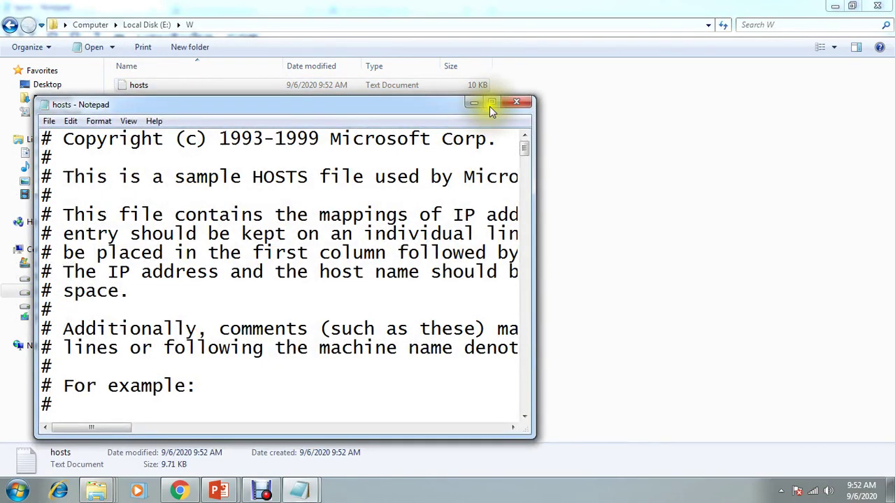
pyautogui.click(491, 105)
pyautogui.moveTo(878, 70)
pyautogui.mouseDown()
pyautogui.moveTo(881, 136)
pyautogui.moveTo(880, 80)
pyautogui.moveTo(880, 123)
pyautogui.mouseUp()
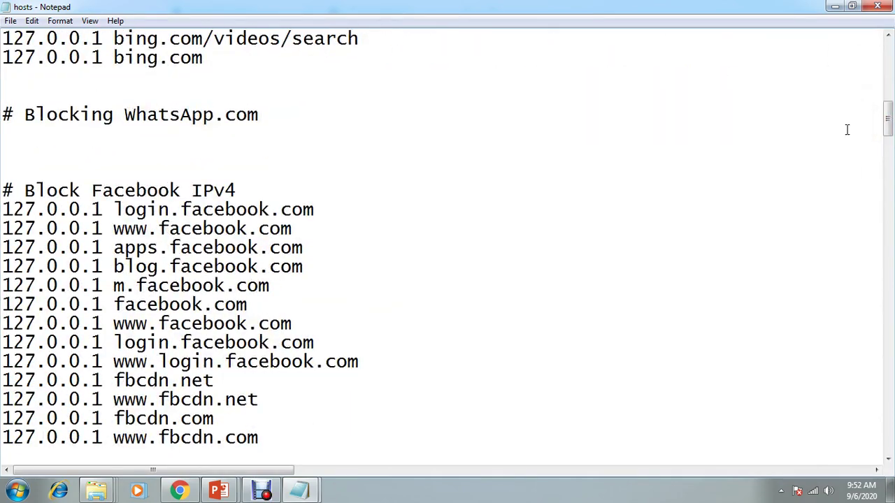
pyautogui.hotkey('alt', 'F4')
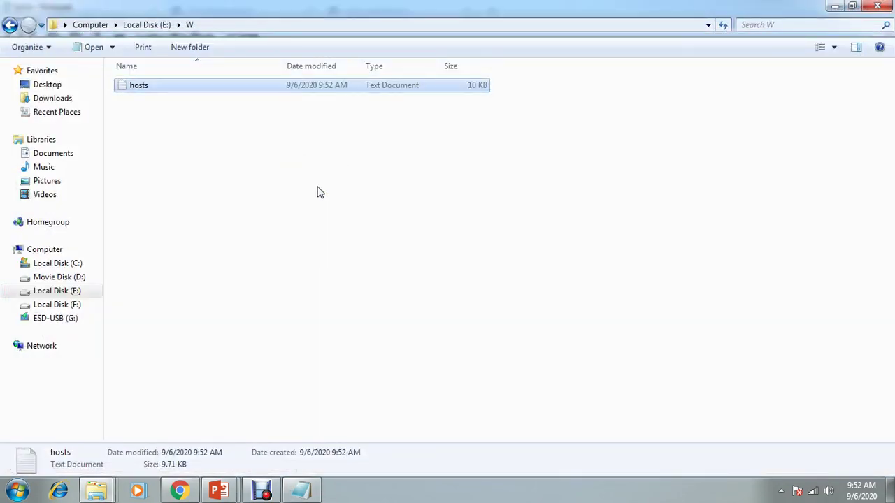
# - Paste the edited hosts copy into the etc folder, granting administrator permission
pyautogui.click(96, 489)
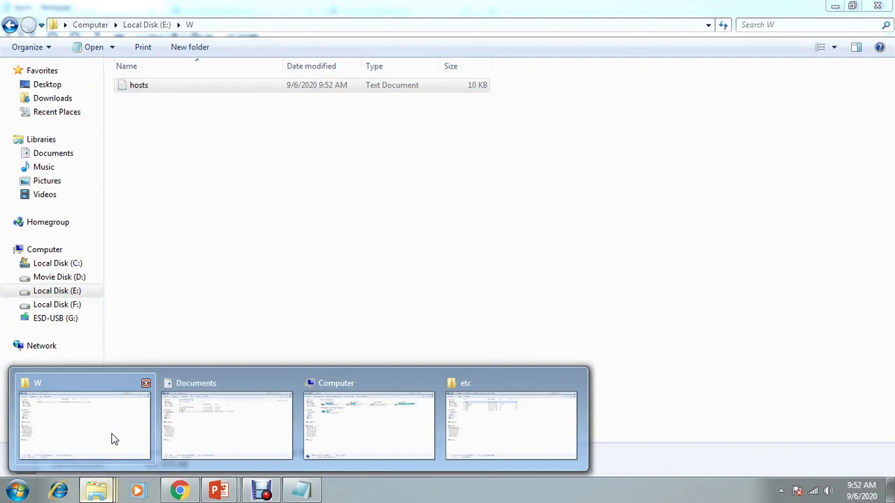
pyautogui.click(496, 450)
pyautogui.hotkey('ctrl', 'v')
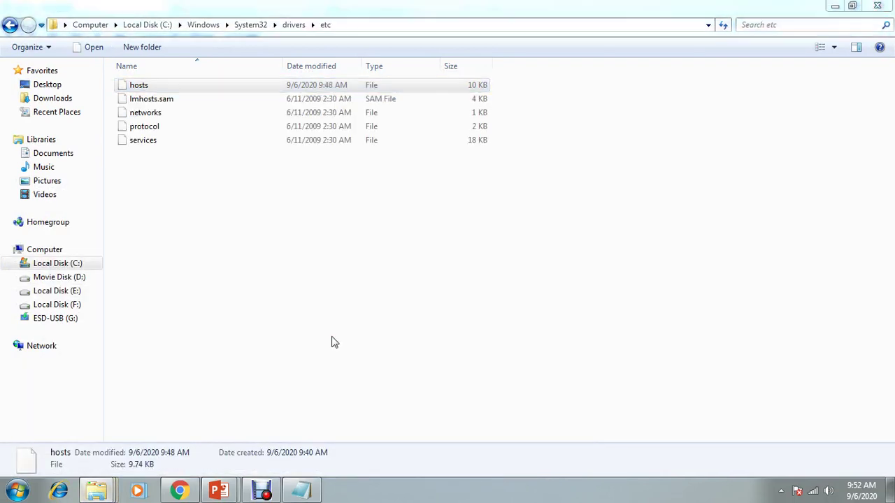
pyautogui.click(411, 299)
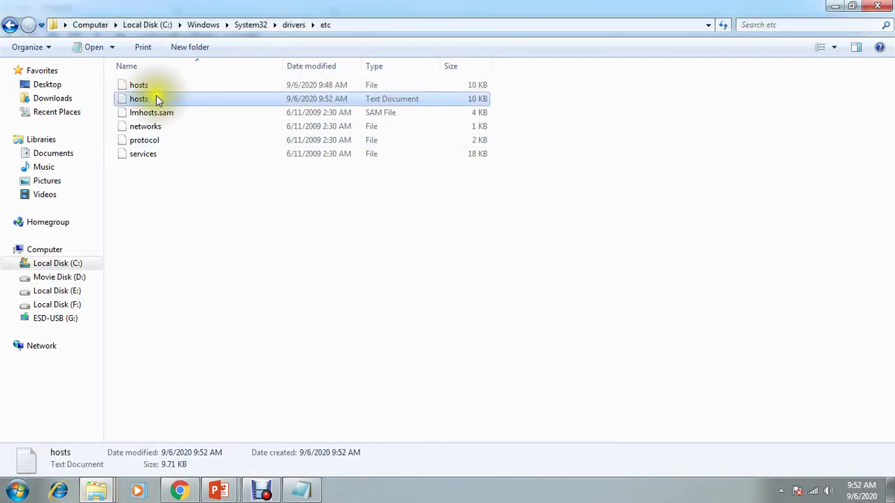
# - Permanently delete the original hosts file from etc, approving the admin prompt
pyautogui.click(142, 86)
pyautogui.hotkey('shift', 'Delete')
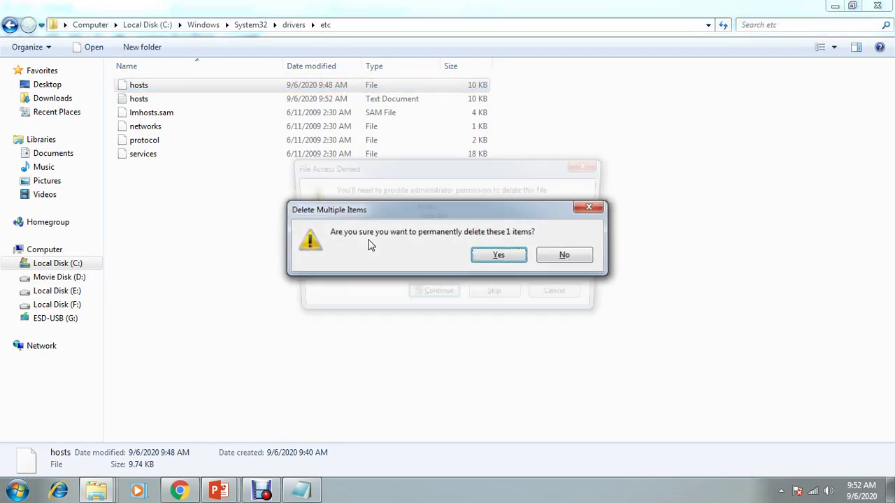
pyautogui.press('Return')
pyautogui.click(422, 298)
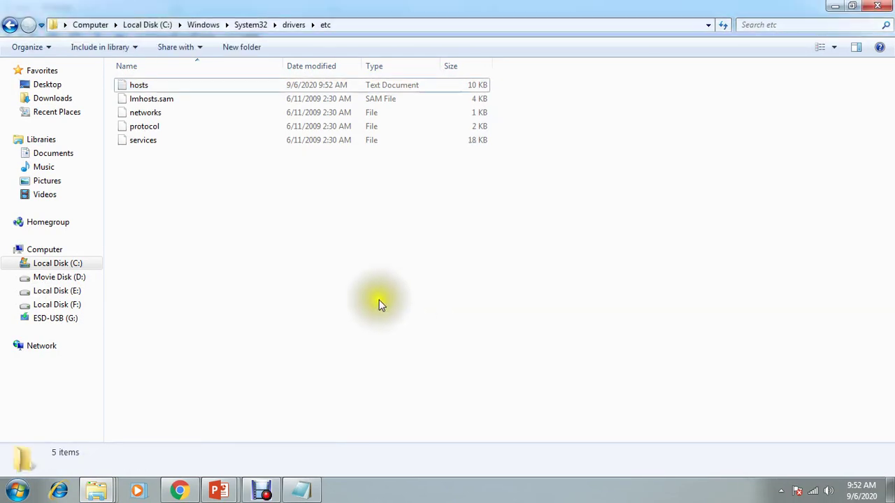
pyautogui.click(180, 490)
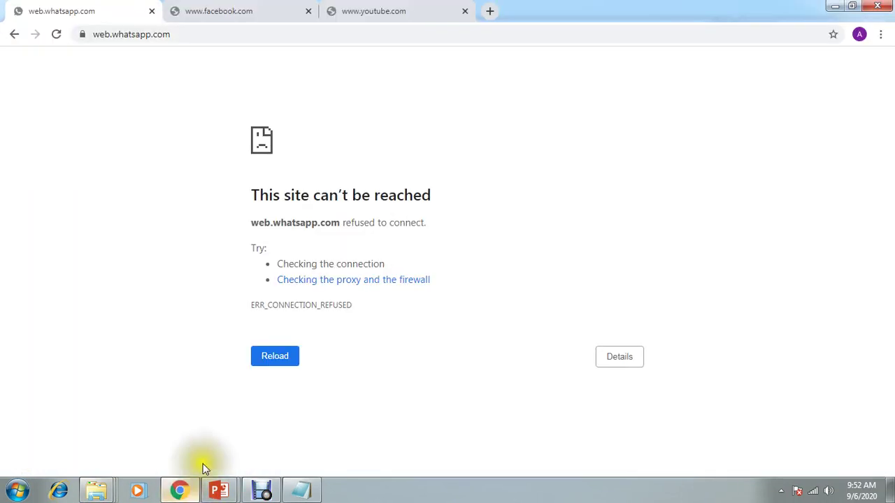
# - Reload WhatsApp Web, then check the Facebook and YouTube tabs; all three now load
pyautogui.click(56, 35)
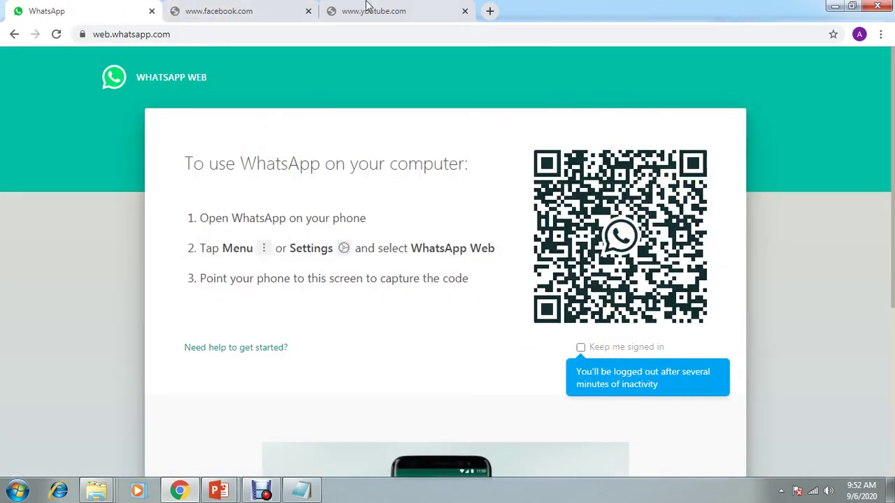
pyautogui.click(270, 14)
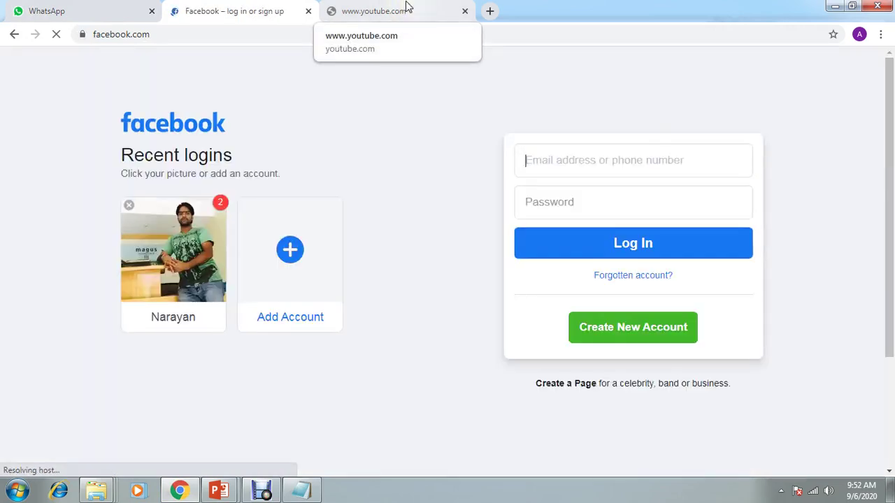
pyautogui.click(410, 8)
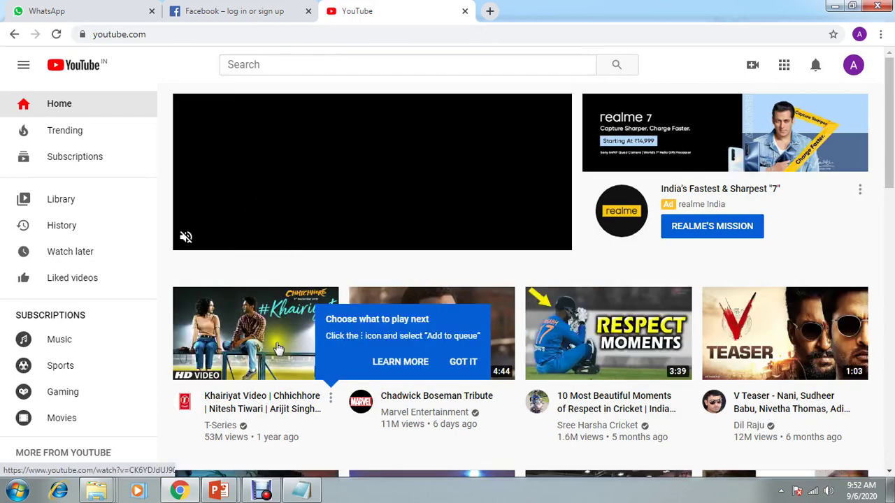
pyautogui.click(309, 496)
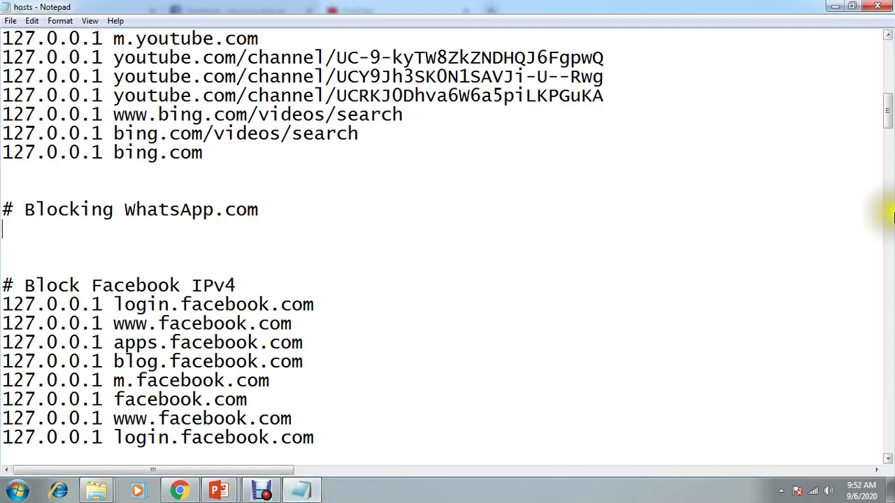
pyautogui.moveTo(888, 124); pyautogui.dragTo(888, 82)
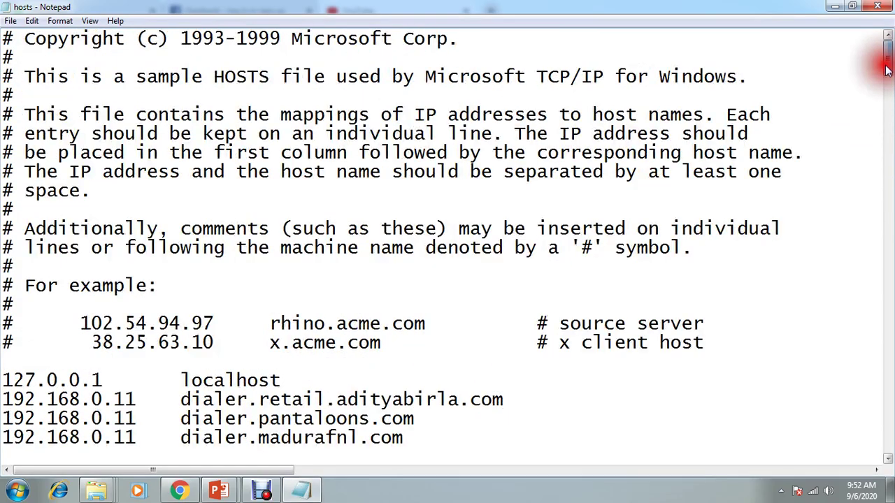
pyautogui.moveTo(887, 83)
pyautogui.mouseDown()
pyautogui.moveTo(849, 355)
pyautogui.moveTo(853, 445)
pyautogui.mouseUp()
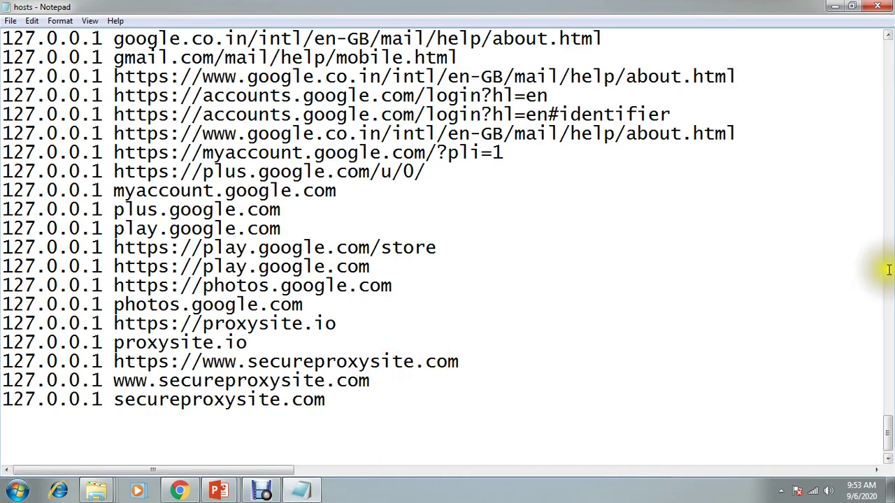
pyautogui.moveTo(887, 435); pyautogui.dragTo(888, 395)
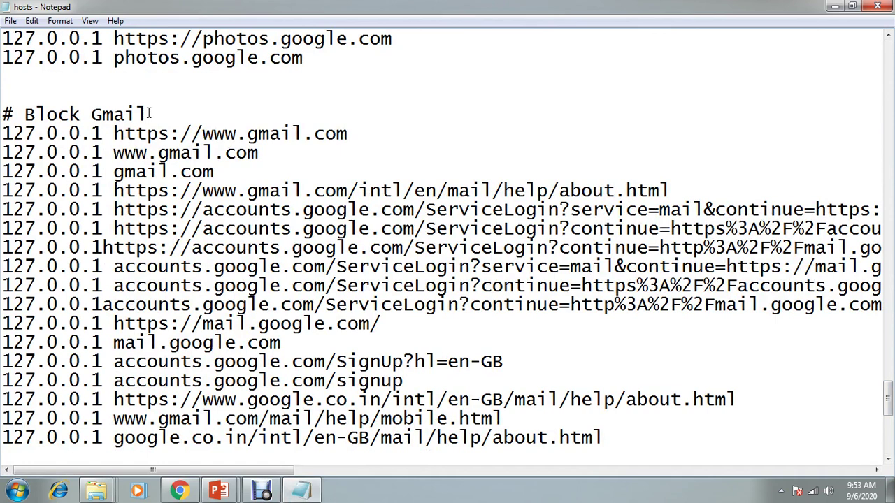
pyautogui.moveTo(147, 114); pyautogui.dragTo(3, 114)
pyautogui.click(181, 104)
pyautogui.moveTo(346, 133); pyautogui.dragTo(140, 120)
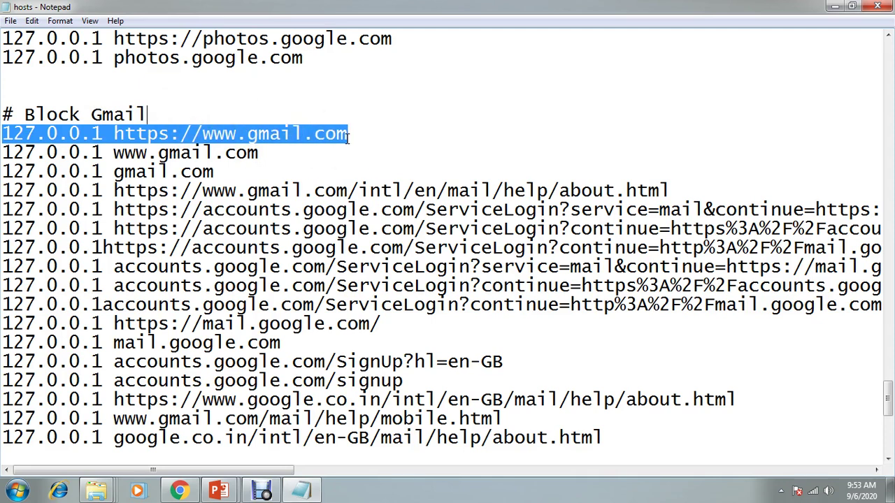
pyautogui.moveTo(280, 155)
pyautogui.mouseDown()
pyautogui.moveTo(105, 155)
pyautogui.moveTo(213, 172)
pyautogui.mouseUp()
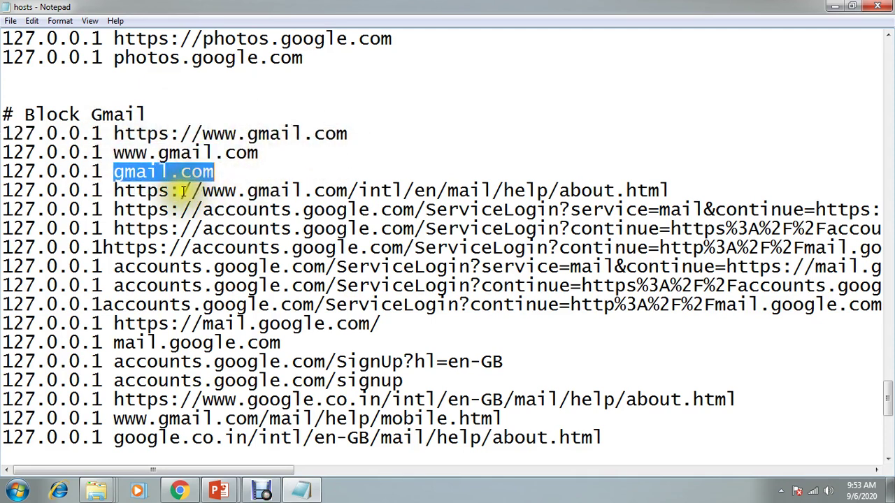
pyautogui.click(130, 197)
pyautogui.moveTo(129, 192); pyautogui.dragTo(665, 196)
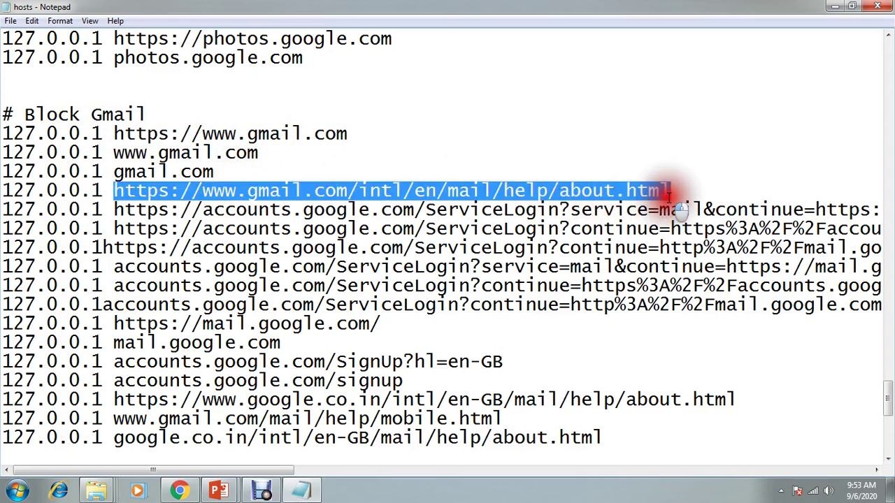
pyautogui.moveTo(236, 210); pyautogui.dragTo(423, 210)
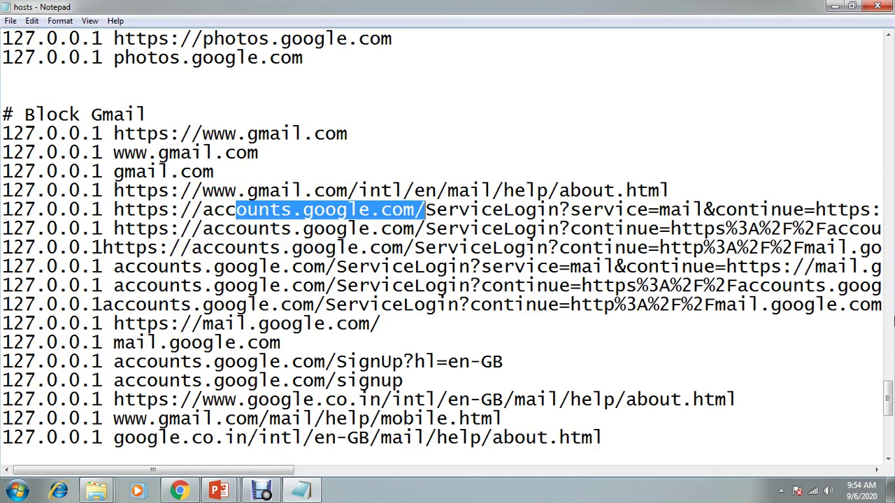
pyautogui.moveTo(889, 404); pyautogui.dragTo(890, 418)
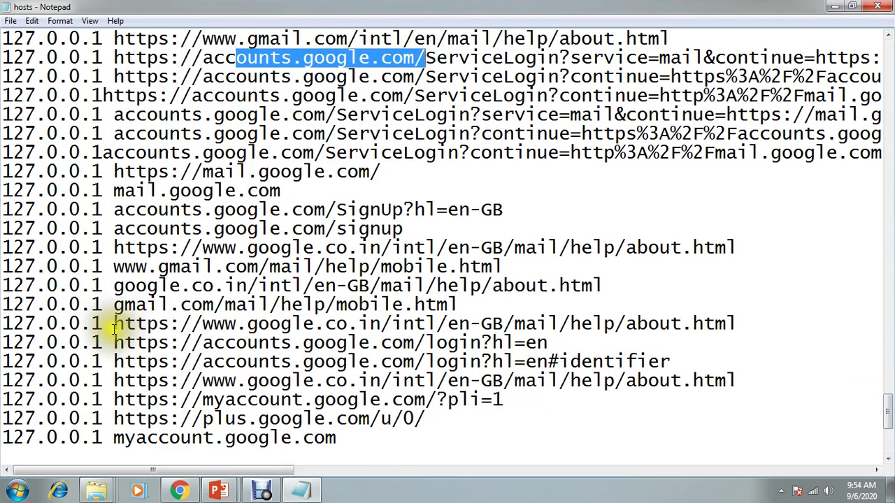
pyautogui.moveTo(113, 342); pyautogui.dragTo(548, 342)
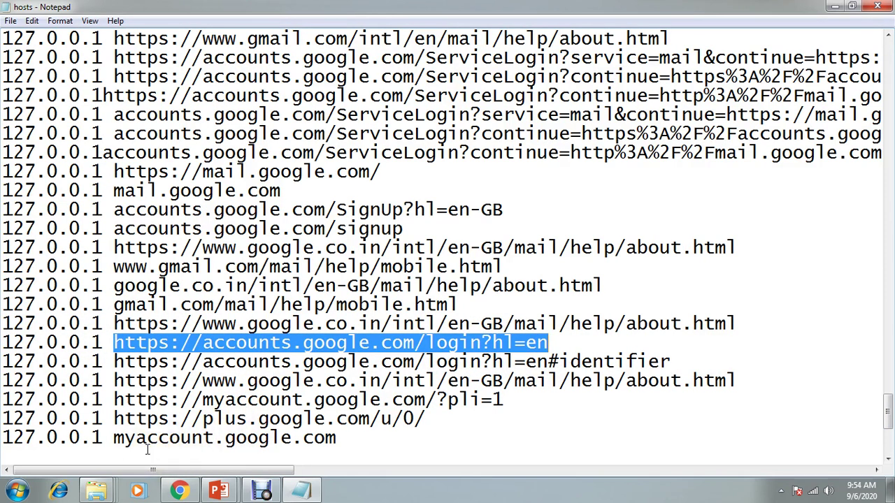
pyautogui.moveTo(369, 443); pyautogui.dragTo(135, 442)
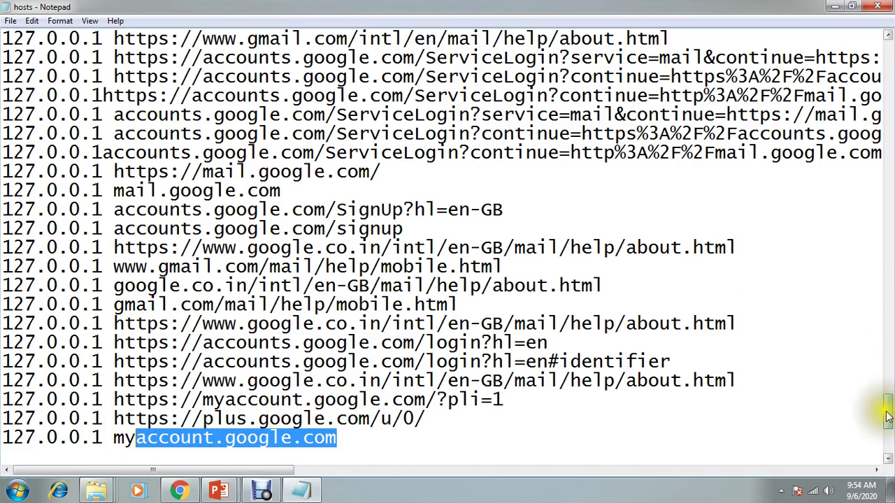
pyautogui.moveTo(888, 417); pyautogui.dragTo(887, 375)
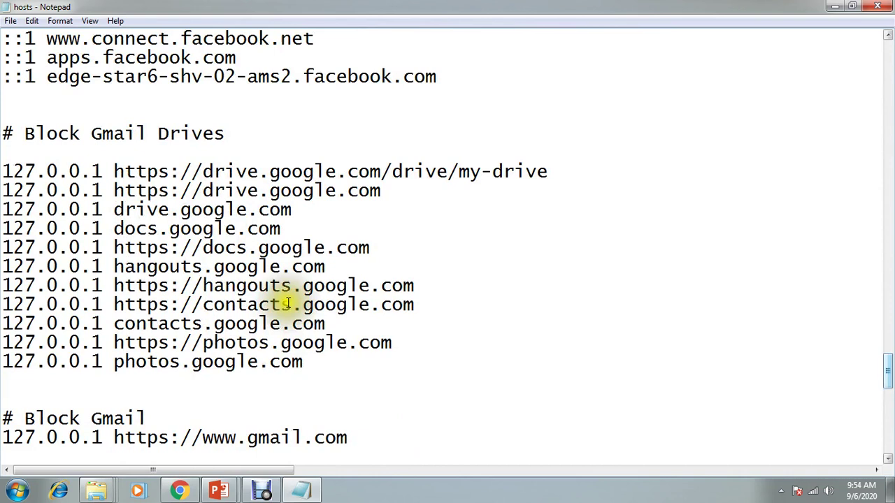
pyautogui.moveTo(25, 135); pyautogui.dragTo(269, 136)
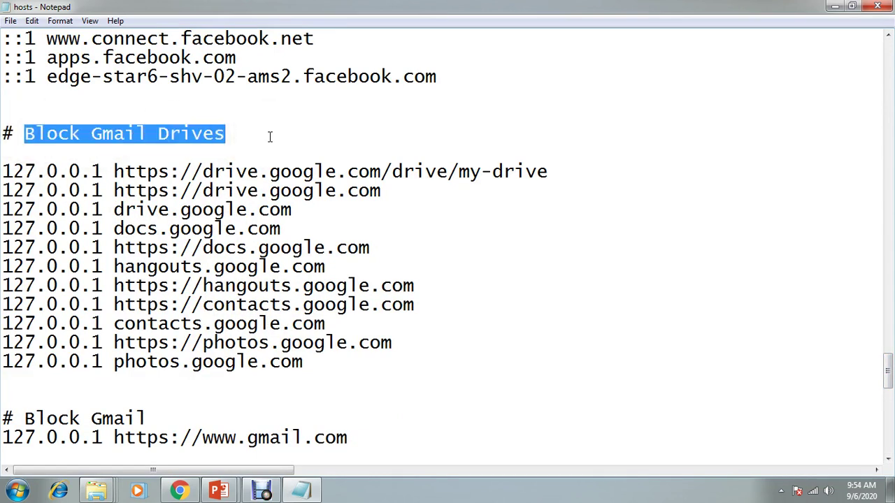
pyautogui.moveTo(115, 173); pyautogui.dragTo(299, 165)
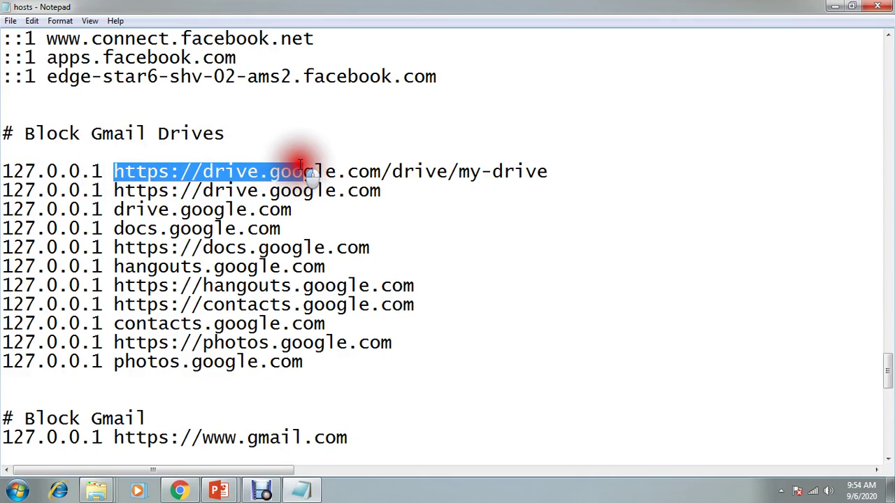
pyautogui.moveTo(299, 165); pyautogui.dragTo(562, 185)
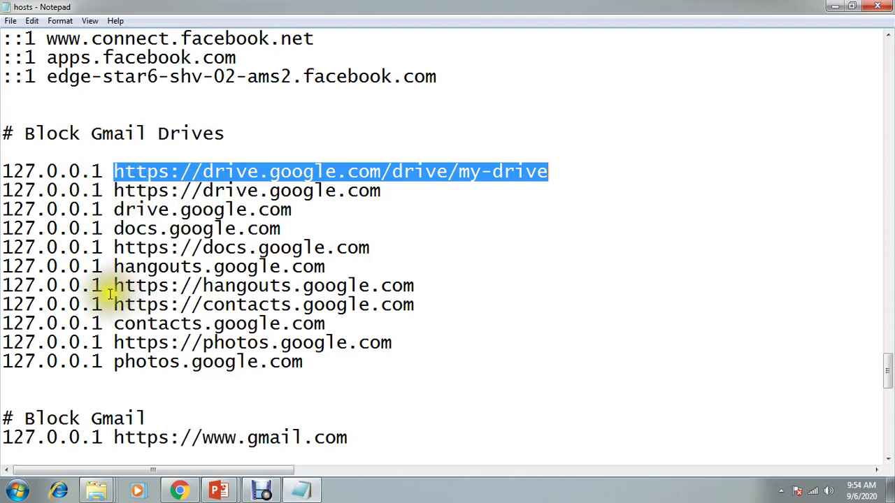
pyautogui.click(302, 362)
pyautogui.moveTo(303, 362)
pyautogui.mouseDown()
pyautogui.moveTo(120, 193)
pyautogui.moveTo(10, 173)
pyautogui.mouseUp()
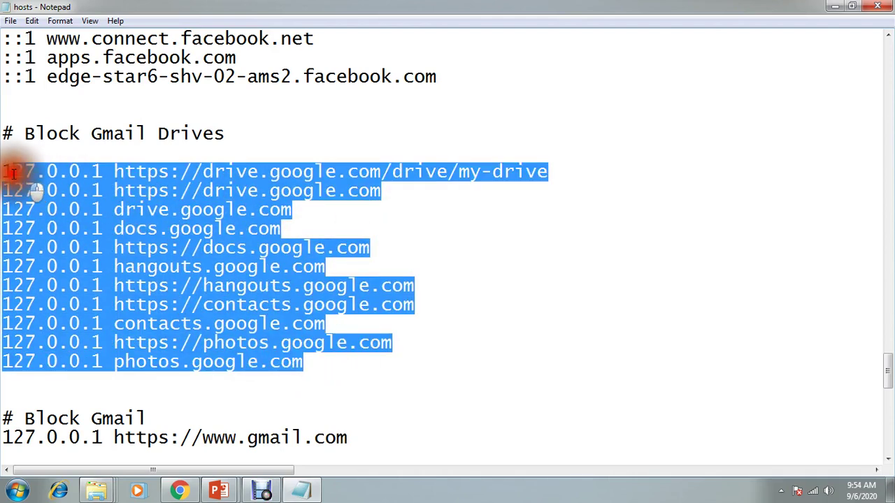
pyautogui.click(526, 343)
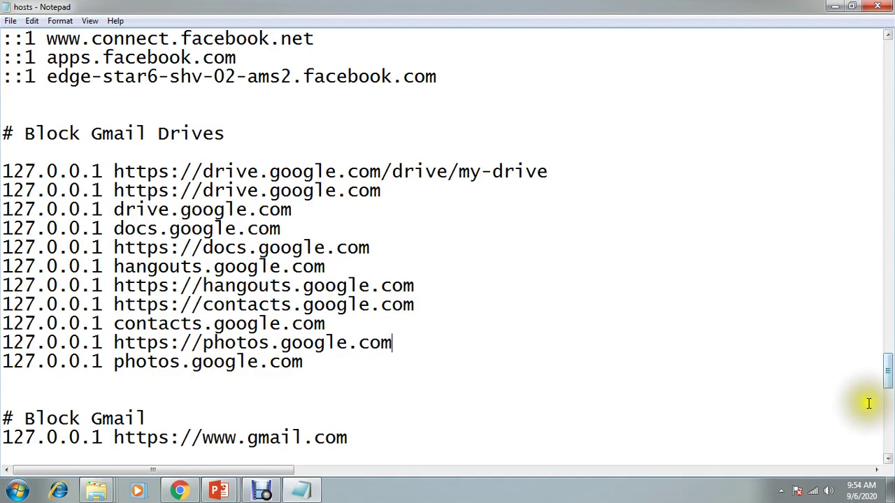
pyautogui.moveTo(889, 386); pyautogui.dragTo(890, 354)
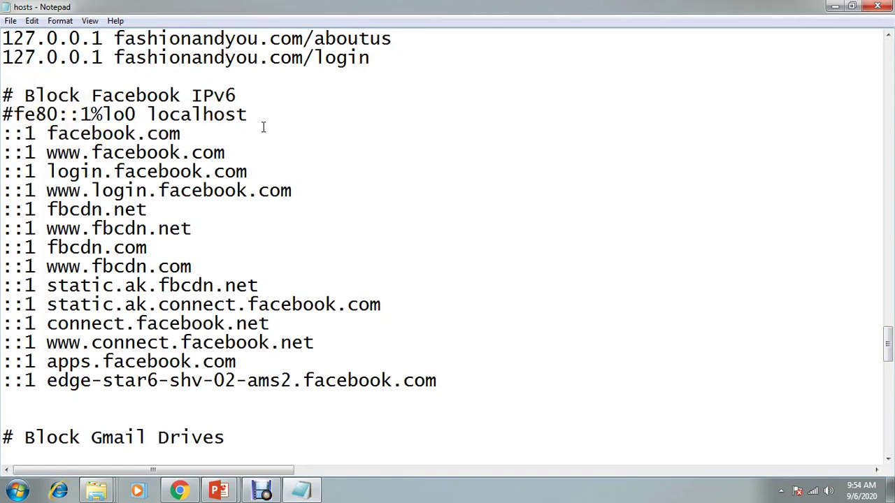
pyautogui.moveTo(237, 95); pyautogui.dragTo(14, 95)
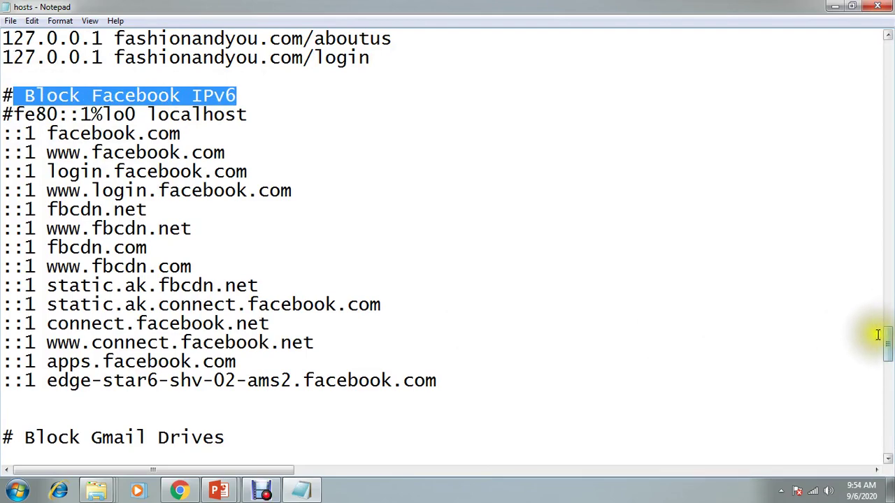
pyautogui.moveTo(888, 348); pyautogui.dragTo(885, 257)
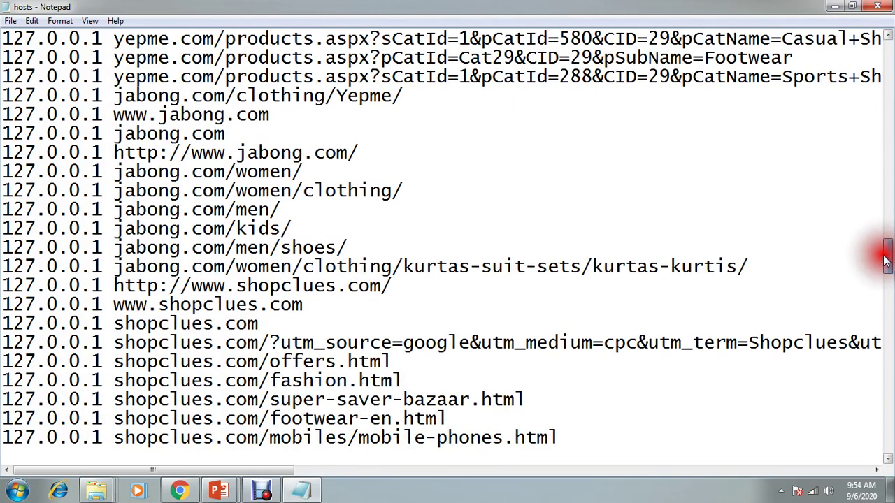
pyautogui.moveTo(885, 257); pyautogui.dragTo(886, 90)
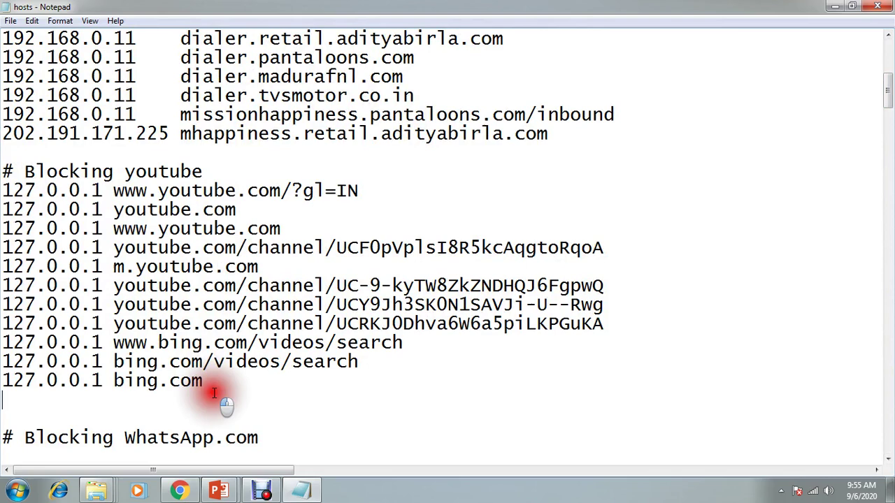
pyautogui.moveTo(209, 389)
pyautogui.mouseDown()
pyautogui.moveTo(164, 233)
pyautogui.moveTo(119, 191)
pyautogui.moveTo(61, 170)
pyautogui.moveTo(14, 171)
pyautogui.mouseUp()
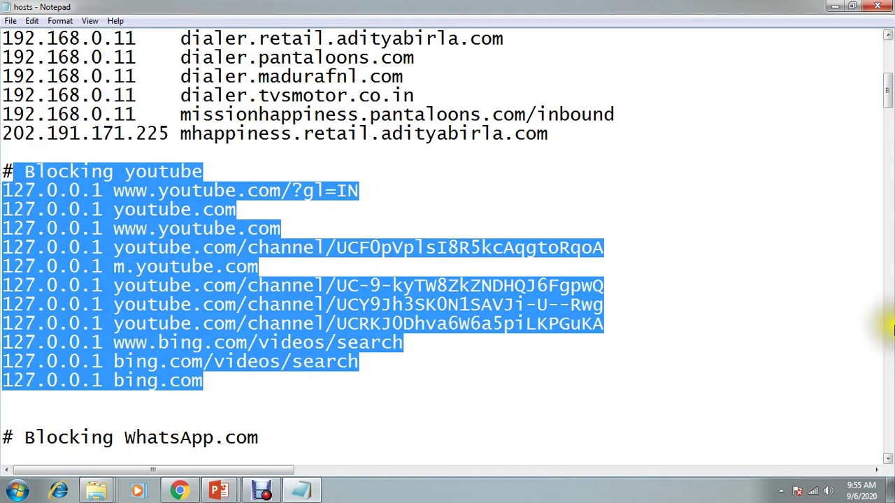
pyautogui.moveTo(888, 108); pyautogui.dragTo(891, 91)
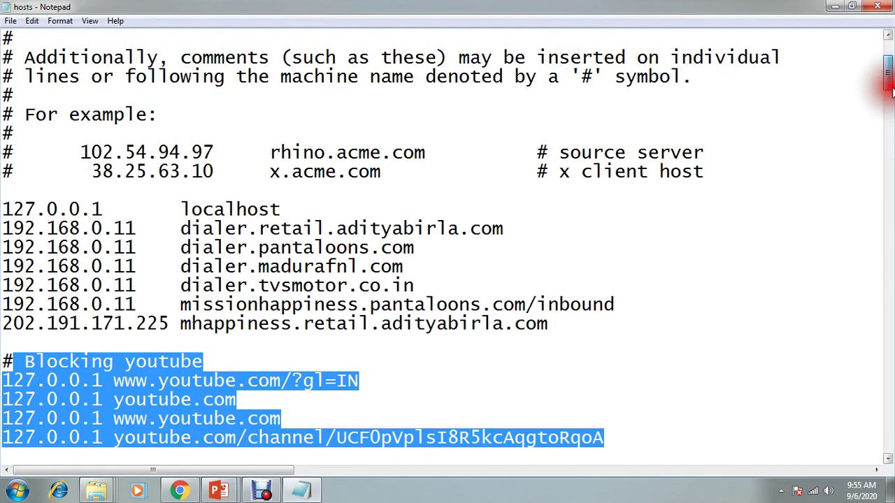
pyautogui.moveTo(552, 334); pyautogui.dragTo(156, 226)
pyautogui.click(299, 358)
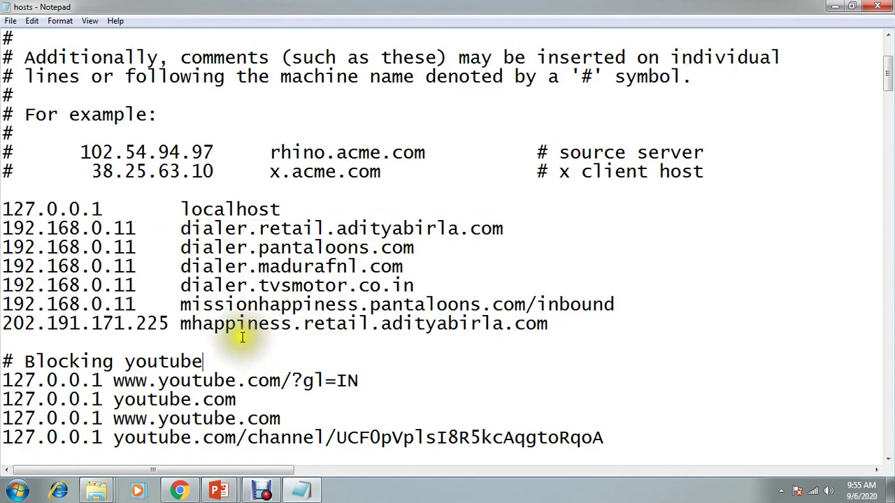
pyautogui.moveTo(180, 324); pyautogui.dragTo(559, 341)
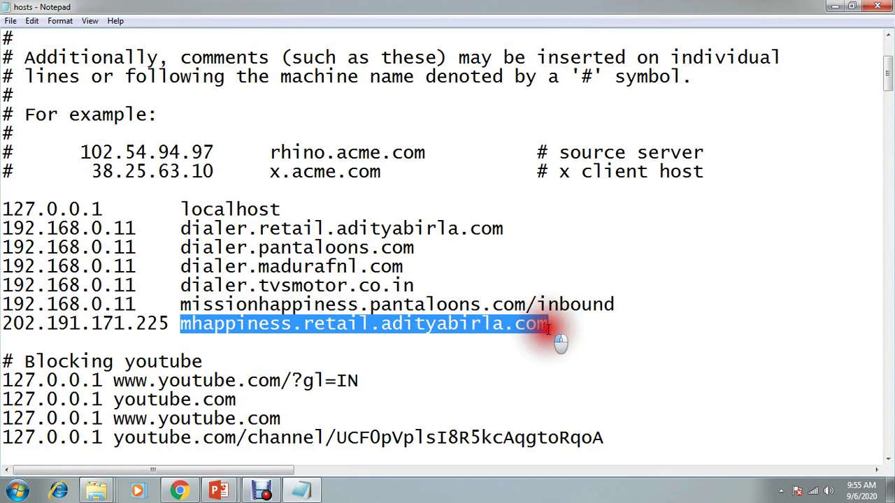
pyautogui.moveTo(147, 304); pyautogui.dragTo(4, 304)
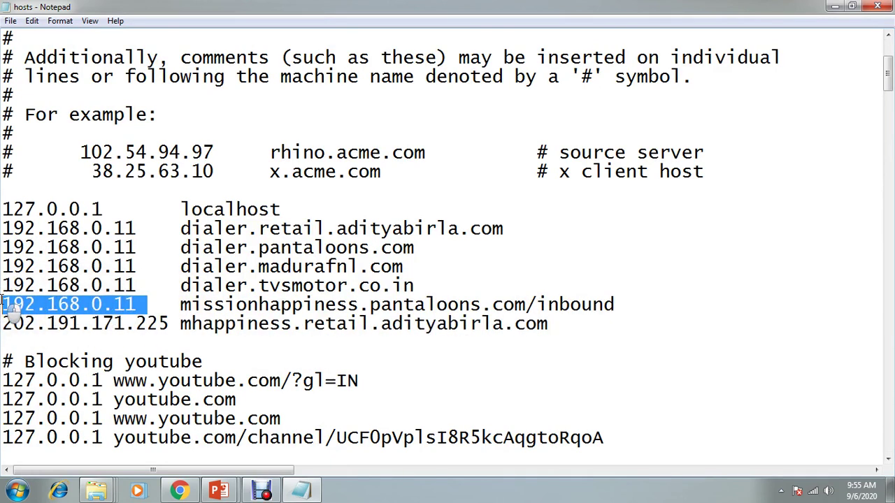
pyautogui.moveTo(4, 209)
pyautogui.mouseDown()
pyautogui.moveTo(10, 236)
pyautogui.moveTo(80, 318)
pyautogui.moveTo(613, 335)
pyautogui.moveTo(396, 300)
pyautogui.moveTo(437, 321)
pyautogui.moveTo(460, 318)
pyautogui.mouseUp()
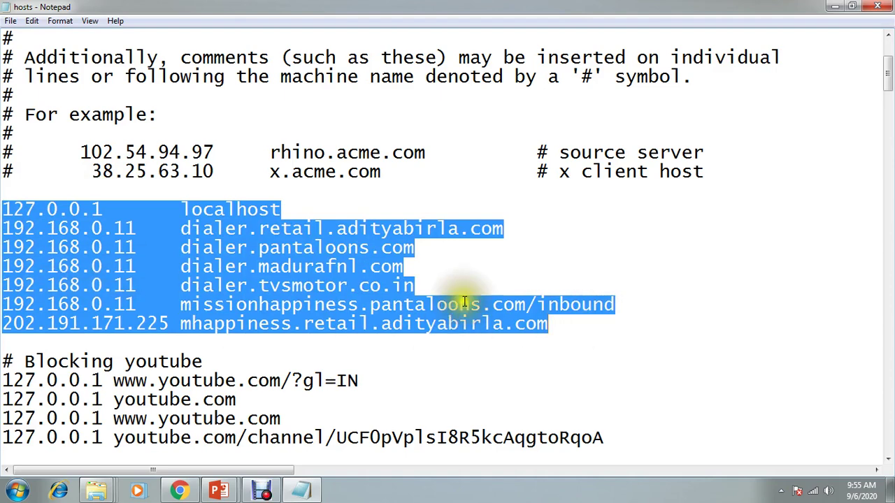